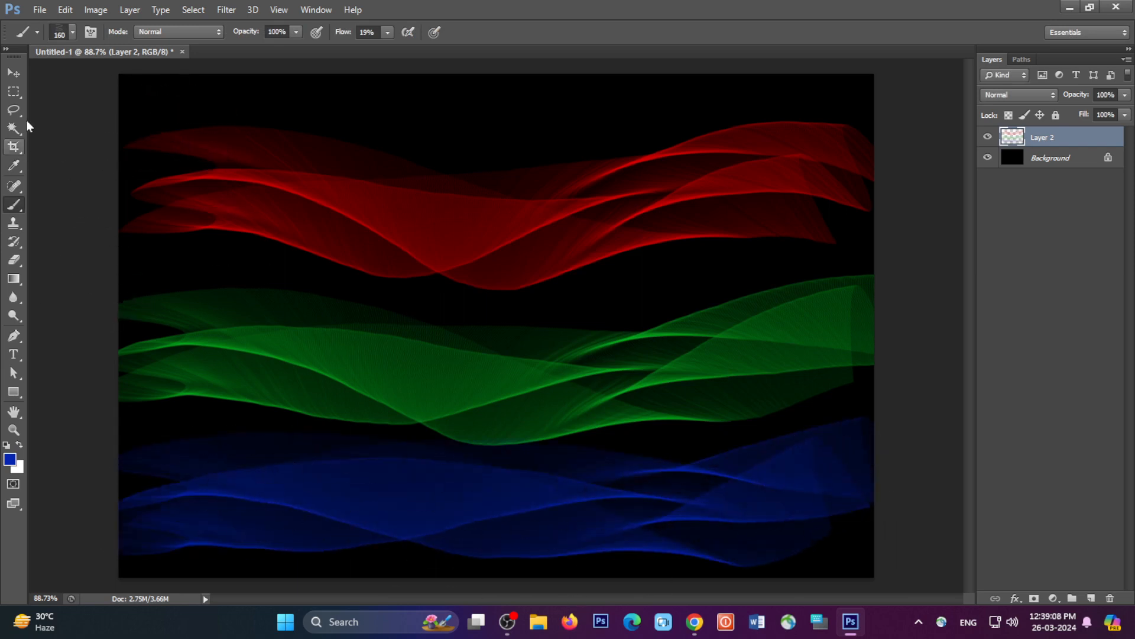
{"action": "left_click", "coordinate": [13, 73]}
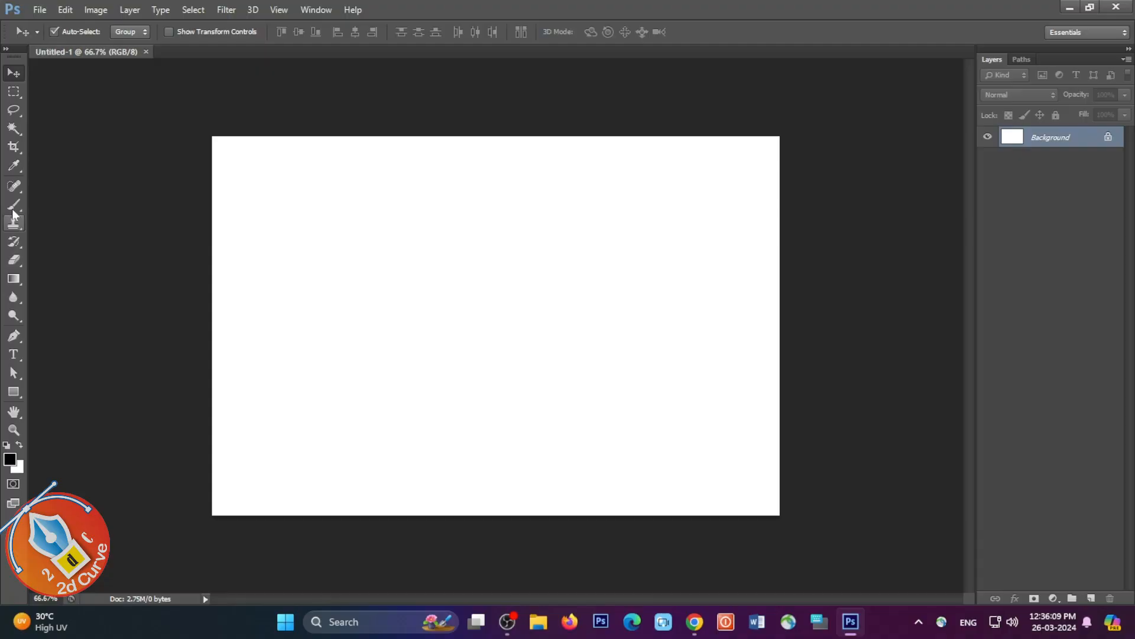
Step: Set up the Brush tool with a hard round tip of 3 px and 100% hardness
{"action": "left_click", "coordinate": [12, 207]}
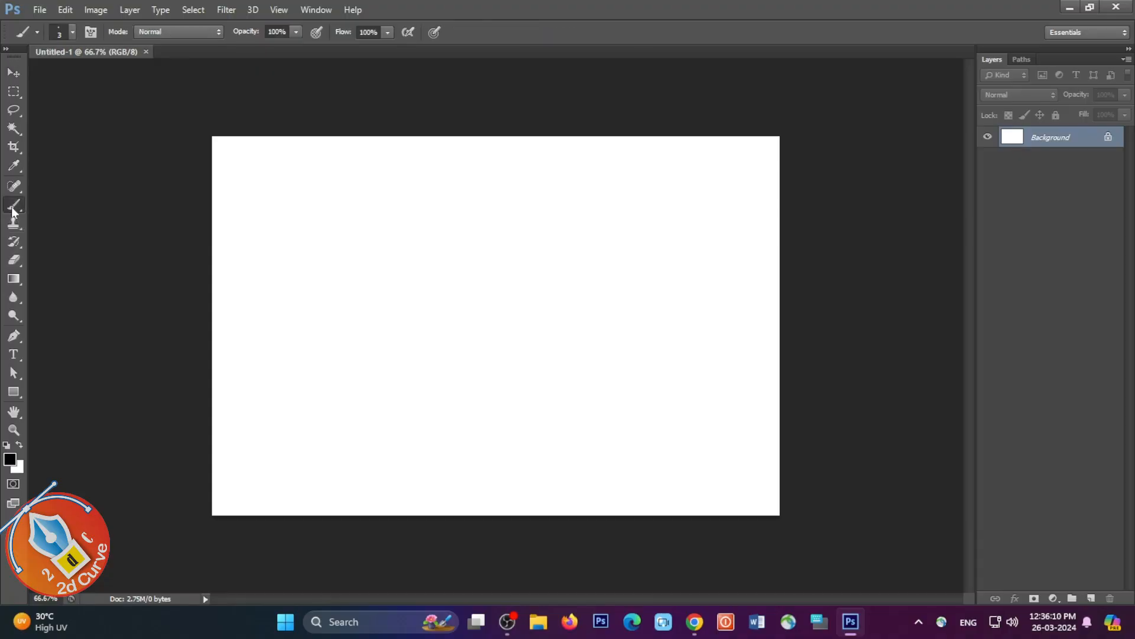
{"action": "right_click", "coordinate": [436, 189]}
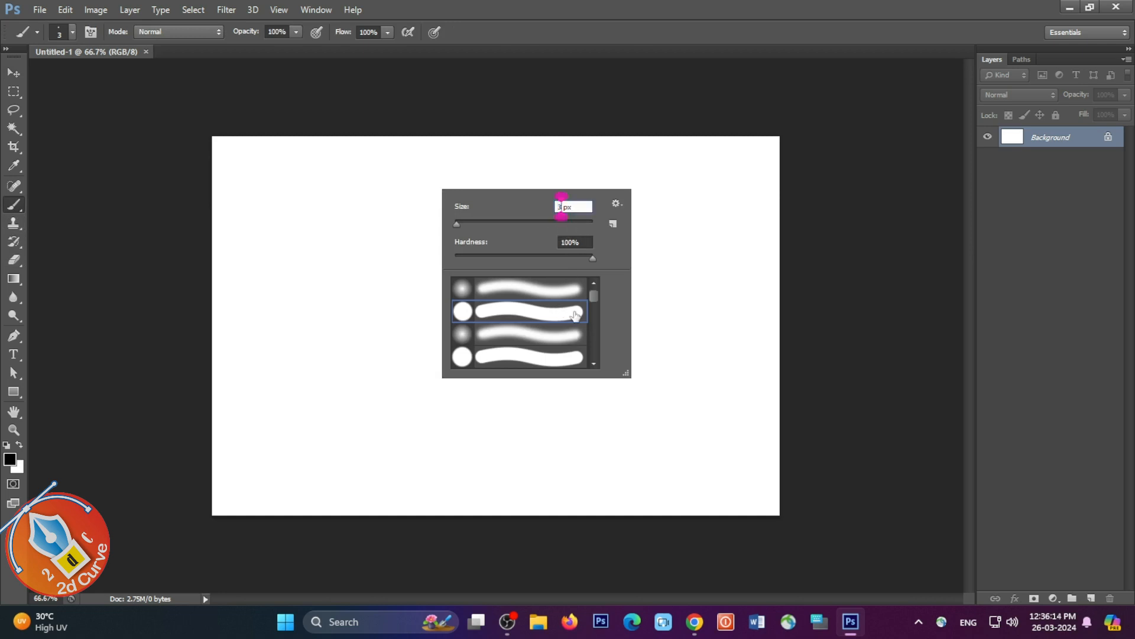
Step: Fill the background with black and add a new empty layer above it
{"action": "left_click", "coordinate": [11, 340]}
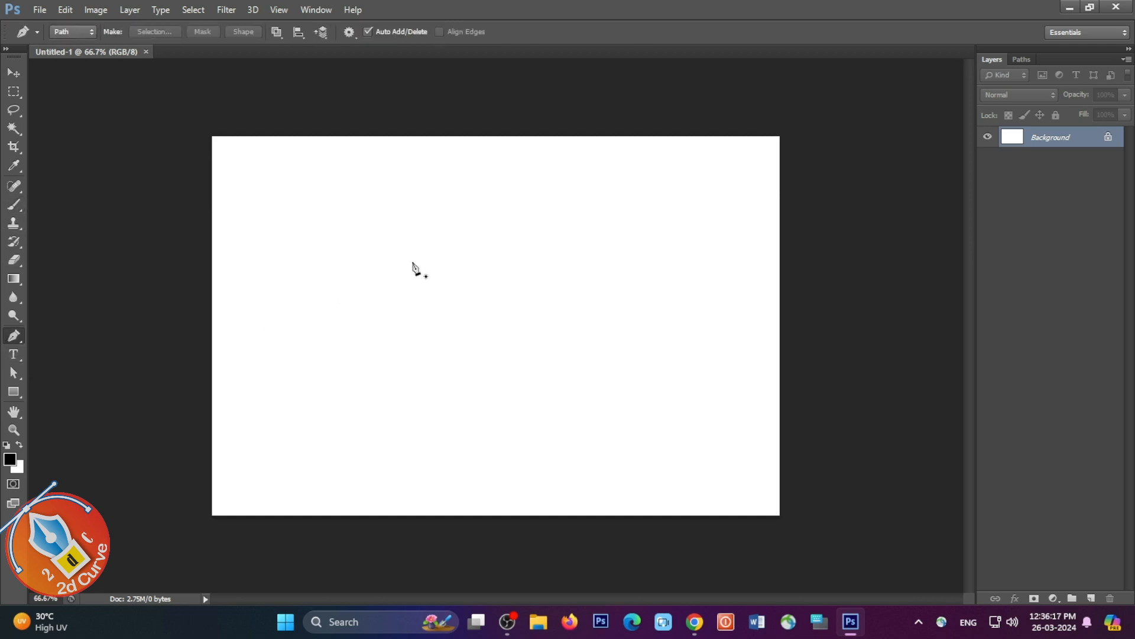
{"action": "key", "text": "alt+BackSpace"}
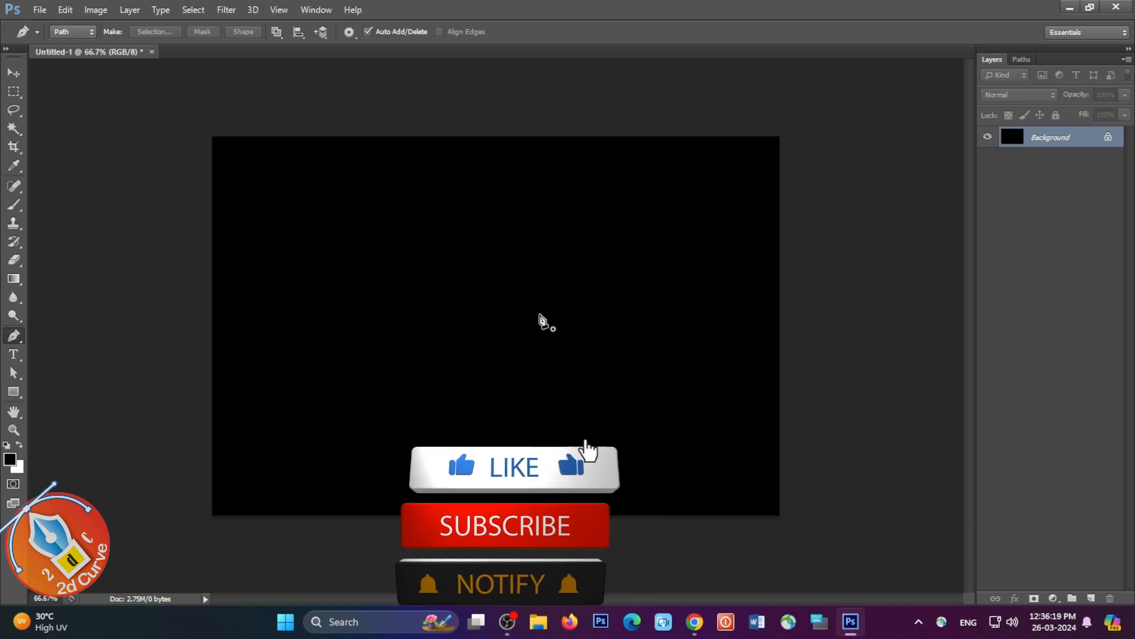
{"action": "left_click", "coordinate": [1092, 599]}
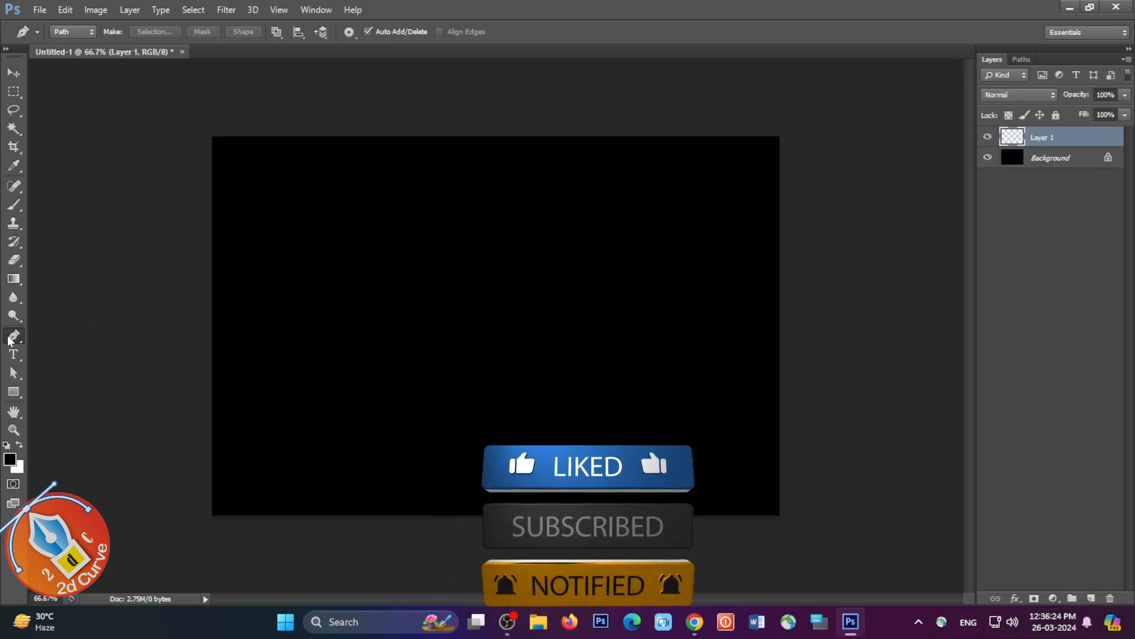
Step: Draw an open zigzag path of smooth curves near the middle of the canvas with the Pen tool
{"action": "right_click", "coordinate": [16, 339]}
{"action": "left_click", "coordinate": [98, 337]}
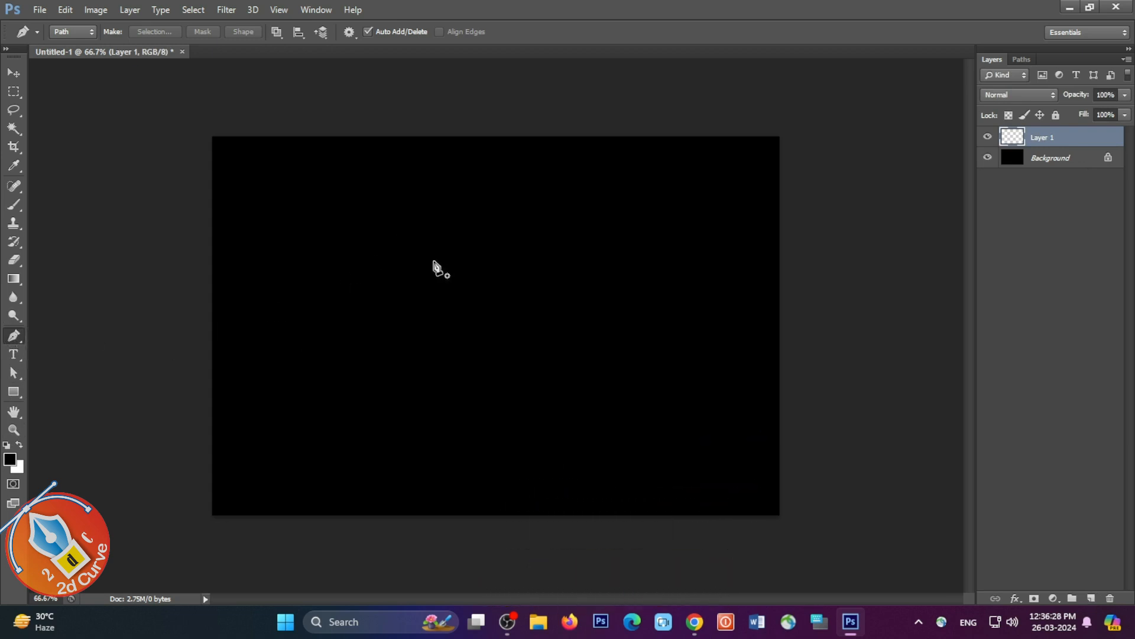
{"action": "key", "text": "ctrl+plus"}
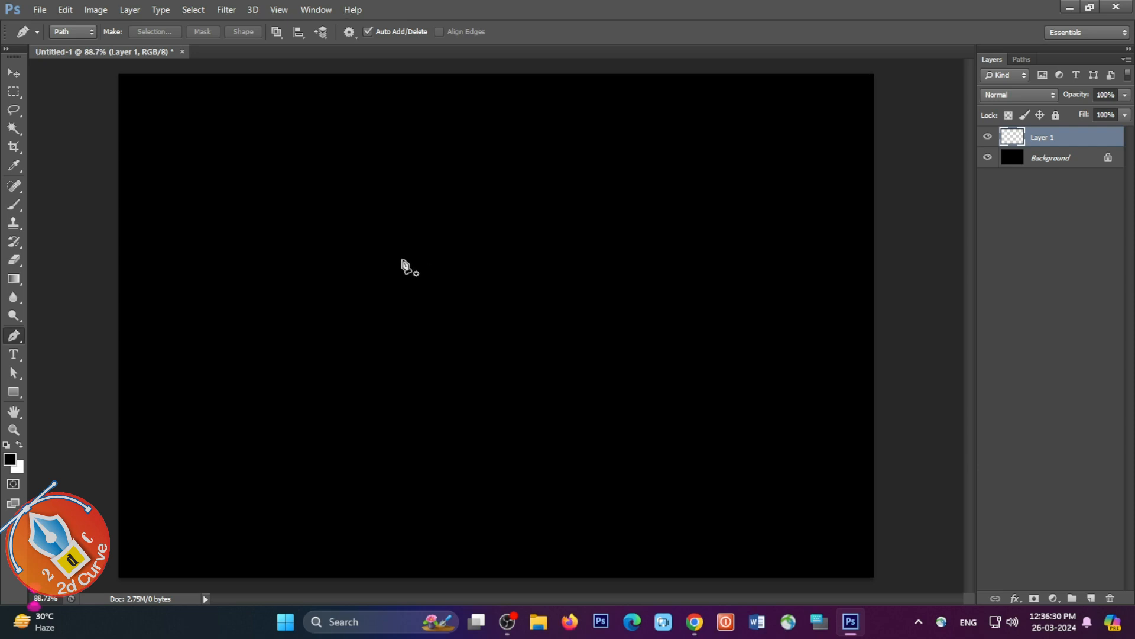
{"action": "left_click", "coordinate": [403, 260]}
{"action": "left_click_drag", "start_coordinate": [531, 303], "coordinate": [491, 314]}
{"action": "left_click_drag", "start_coordinate": [419, 331], "coordinate": [446, 347]}
{"action": "left_click_drag", "start_coordinate": [533, 359], "coordinate": [503, 383]}
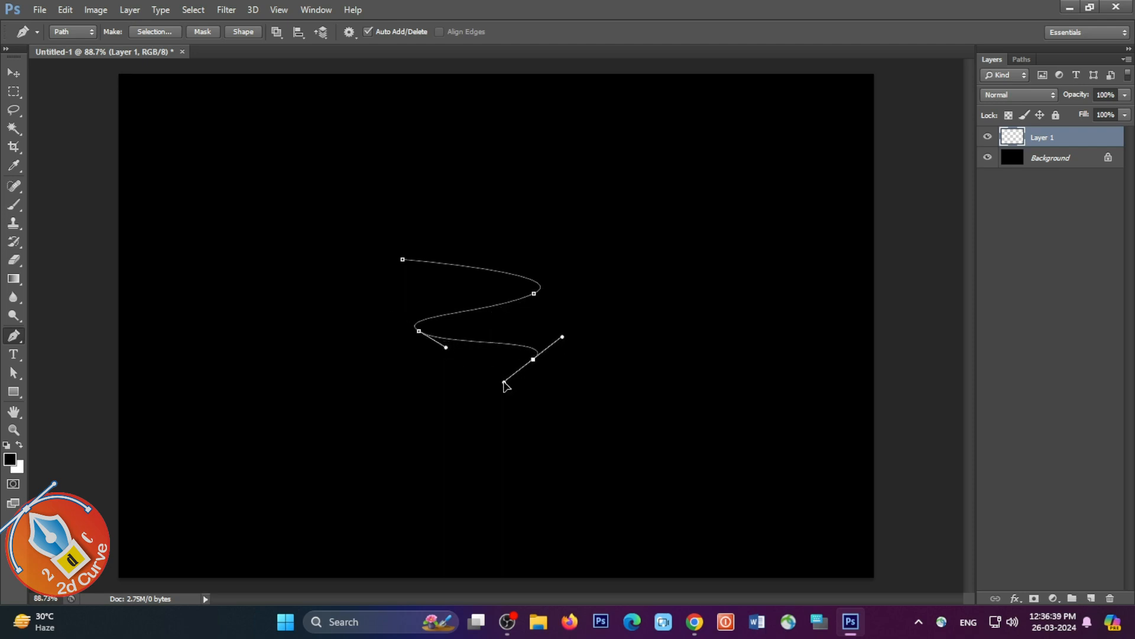
{"action": "left_click", "coordinate": [399, 373], "text": "ctrl"}
{"action": "left_click", "coordinate": [397, 381]}
Step: Refine the path by lowering its lower bend's anchor point slightly and adjusting the upper bend's direction handle
{"action": "left_click_drag", "start_coordinate": [534, 362], "coordinate": [535, 370]}
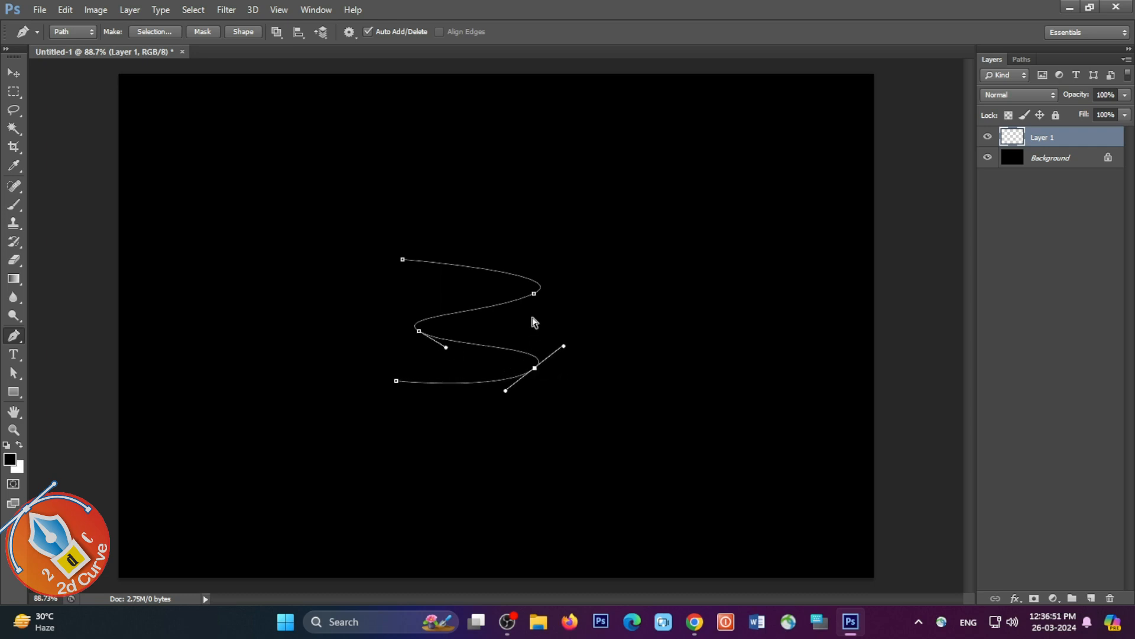
{"action": "left_click", "coordinate": [534, 293], "text": "ctrl"}
{"action": "left_click_drag", "start_coordinate": [577, 275], "coordinate": [571, 271]}
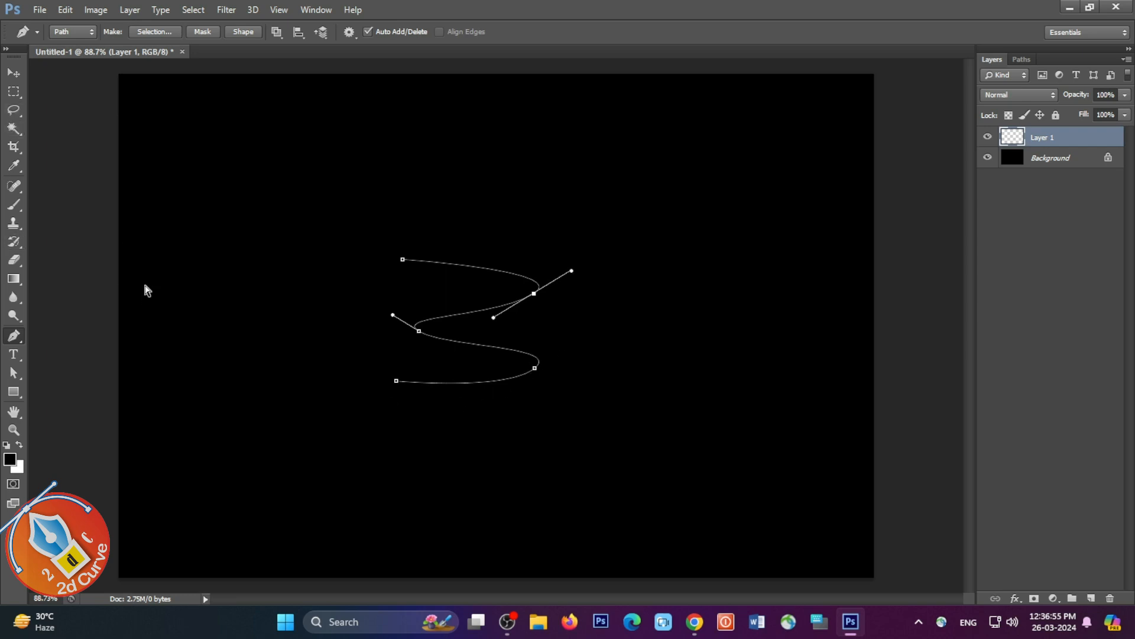
Step: Stroke the path with the Brush, Simulate Pressure off, and load the stroke as a selection
{"action": "right_click", "coordinate": [447, 324]}
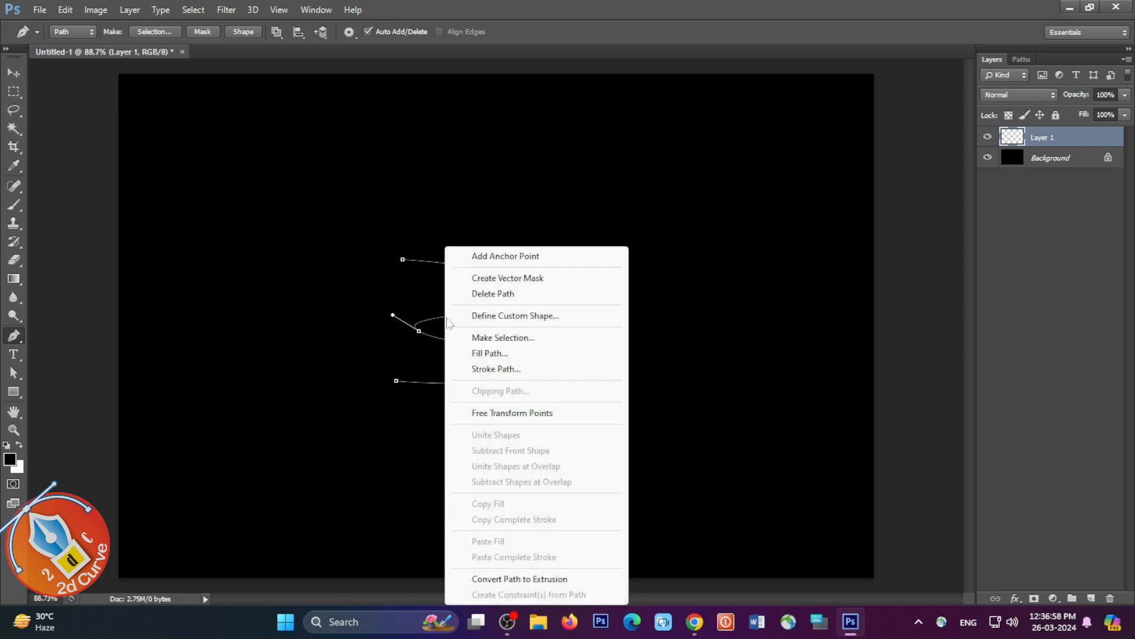
{"action": "left_click", "coordinate": [492, 368]}
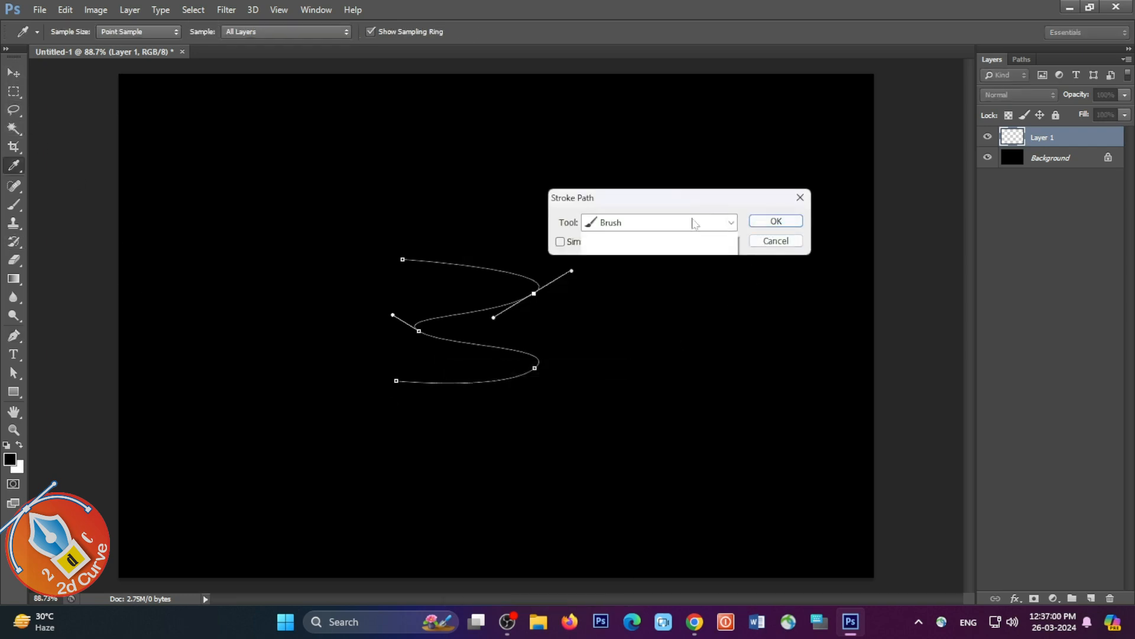
{"action": "left_click", "coordinate": [698, 223]}
{"action": "left_click", "coordinate": [676, 250]}
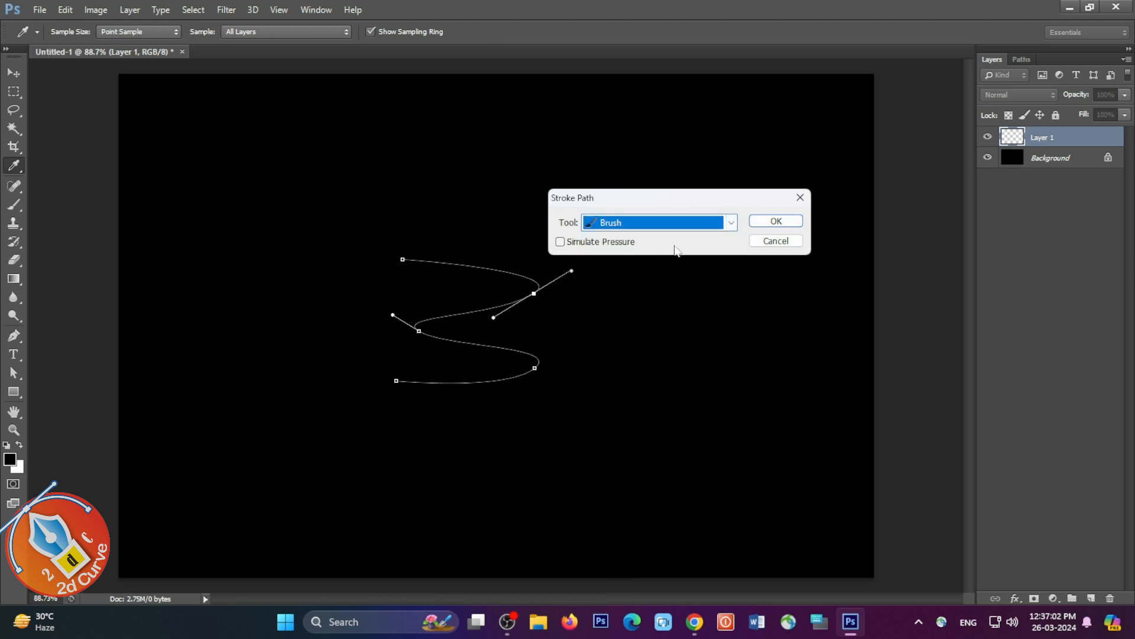
{"action": "left_click", "coordinate": [776, 222]}
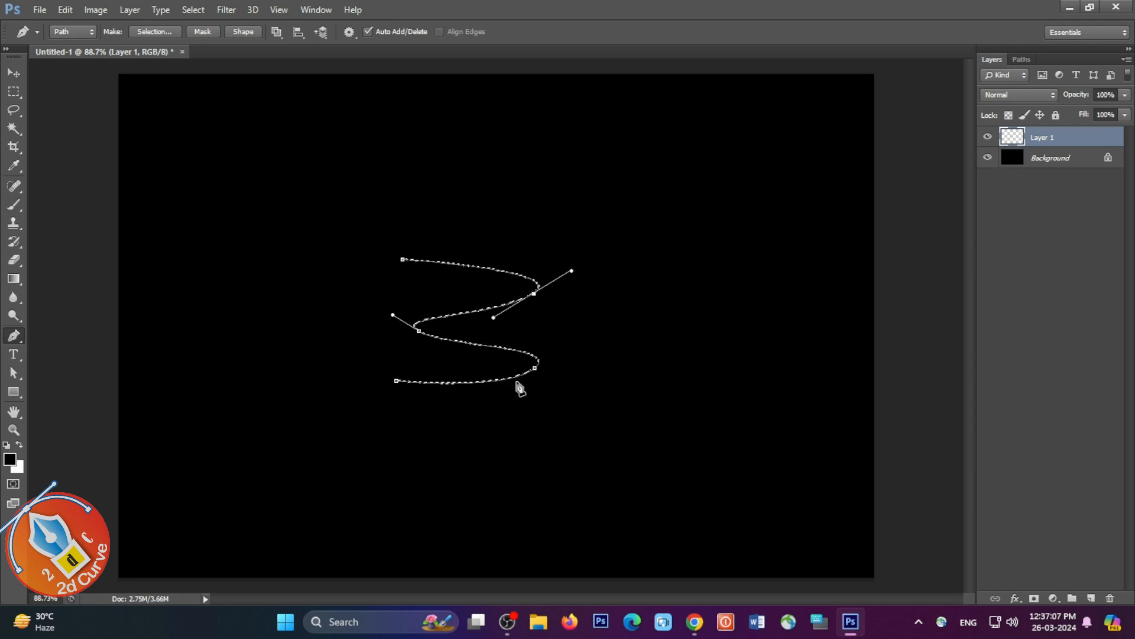
{"action": "right_click", "coordinate": [438, 325]}
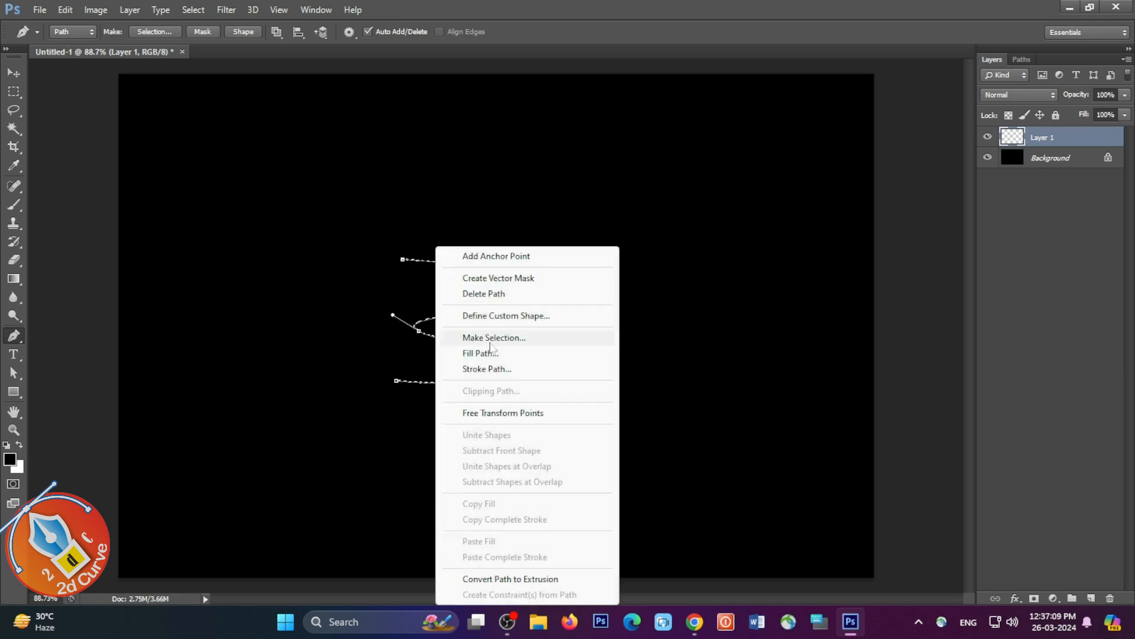
{"action": "left_click", "coordinate": [483, 294]}
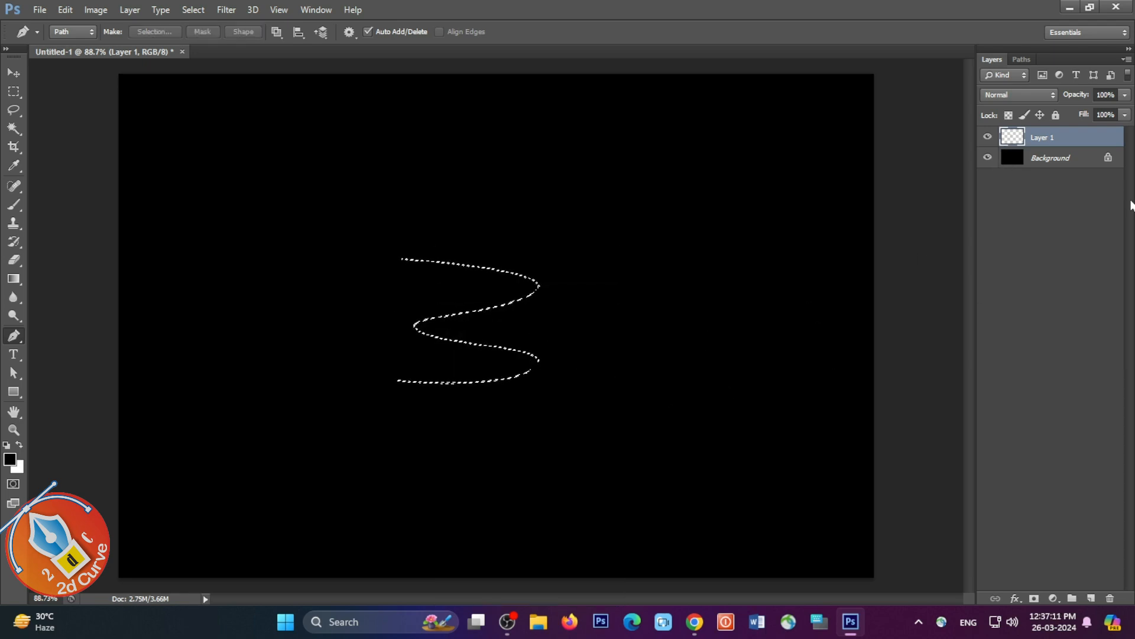
{"action": "key", "text": "ctrl+z"}
Step: Define the selected wavy stroke as a brush preset named vvvvvvvvv
{"action": "left_click", "coordinate": [63, 28]}
{"action": "left_click", "coordinate": [64, 12]}
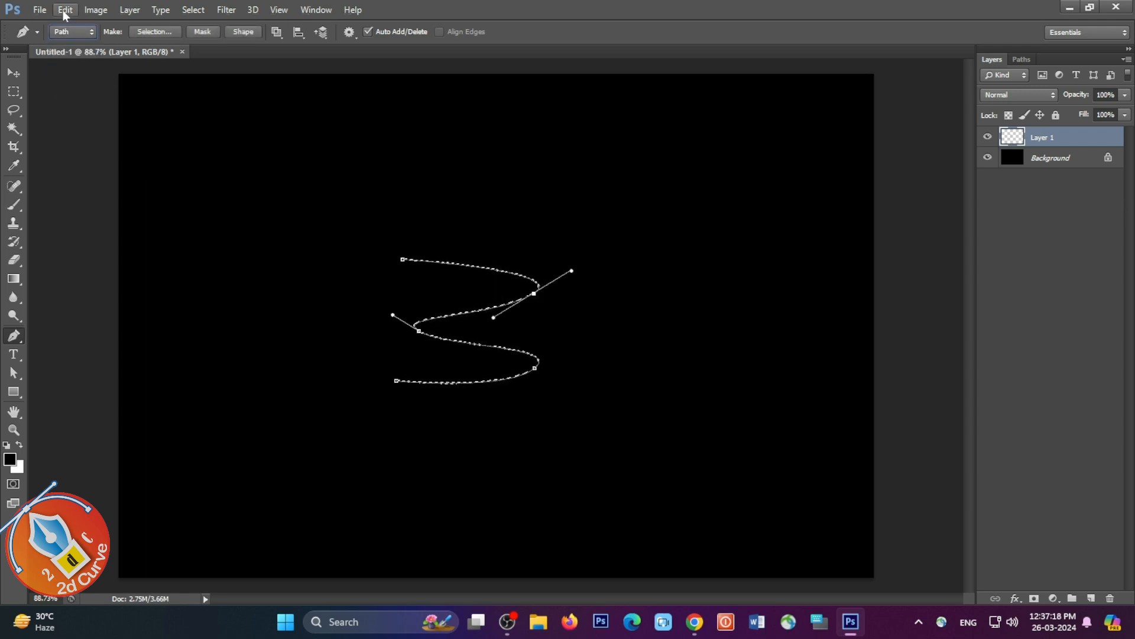
{"action": "left_click", "coordinate": [63, 12]}
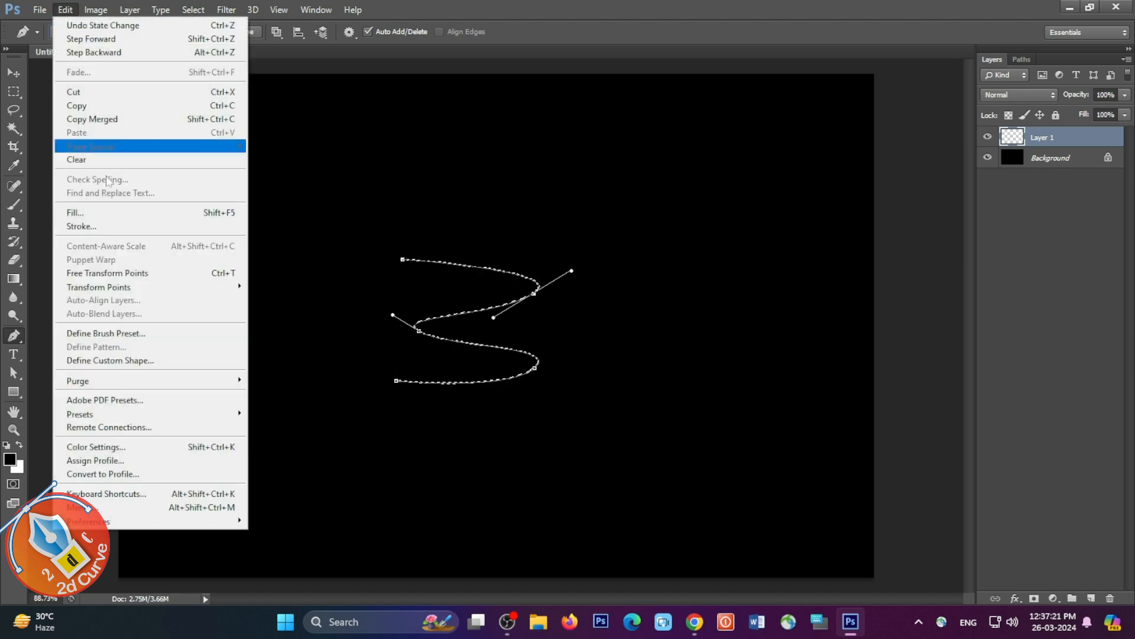
{"action": "left_click", "coordinate": [118, 334]}
{"action": "type", "text": "vvvvvvvvv"}
{"action": "left_click", "coordinate": [725, 213]}
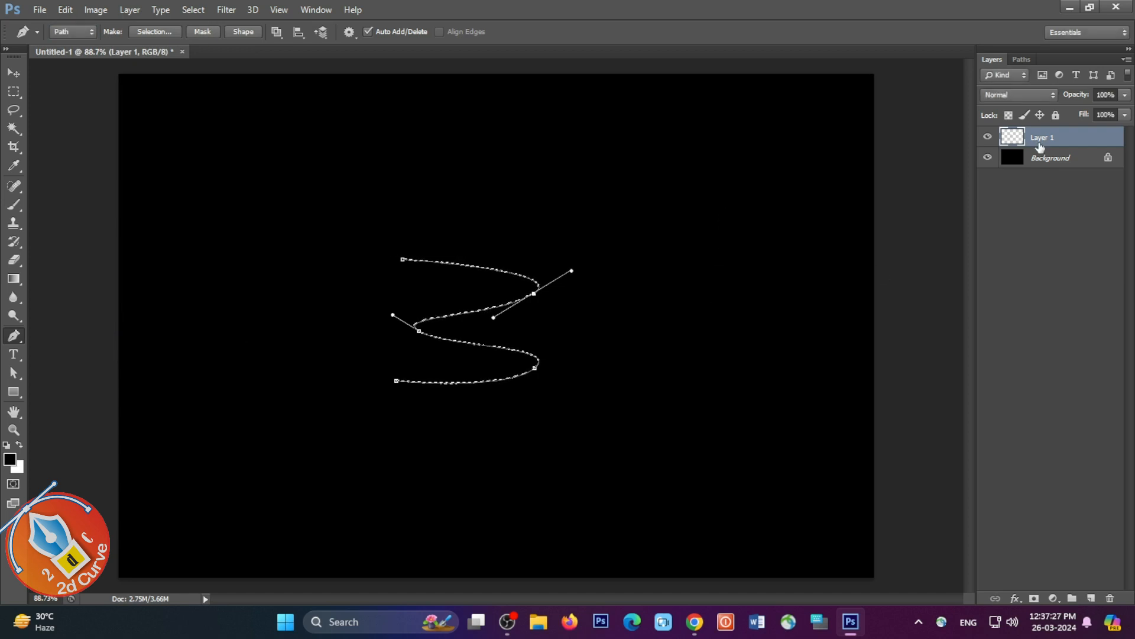
Step: Delete the wavy work path from the canvas
{"action": "right_click", "coordinate": [473, 319]}
{"action": "left_click", "coordinate": [520, 292]}
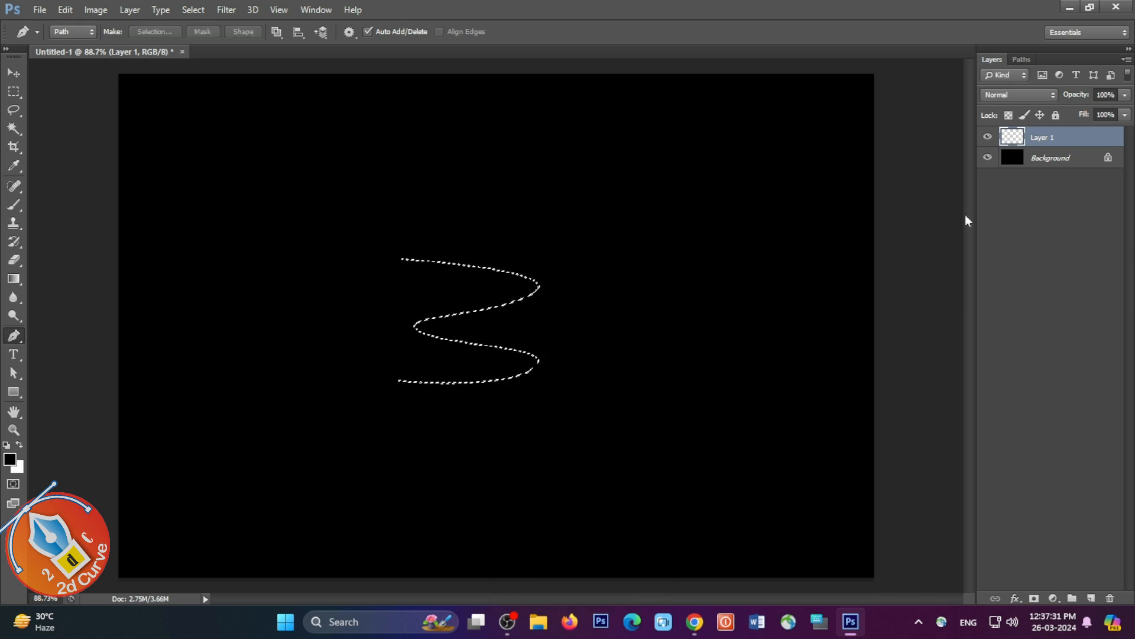
Step: Replace Layer 1 with a new empty layer and clear the selection
{"action": "left_click", "coordinate": [1091, 597]}
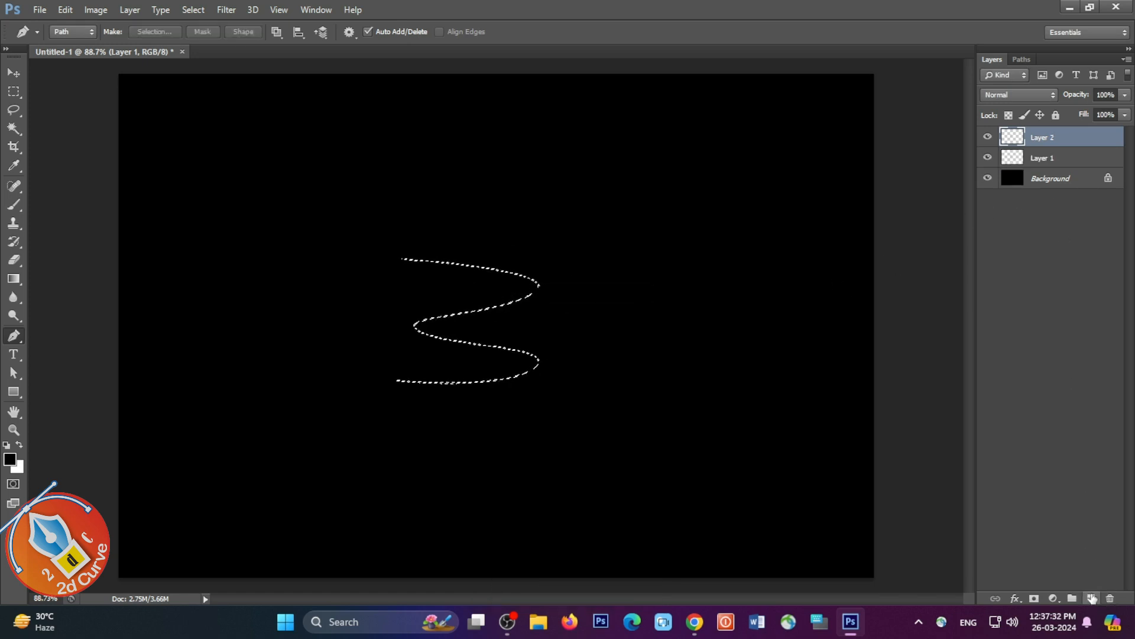
{"action": "left_click", "coordinate": [1060, 158]}
{"action": "left_click", "coordinate": [1110, 598]}
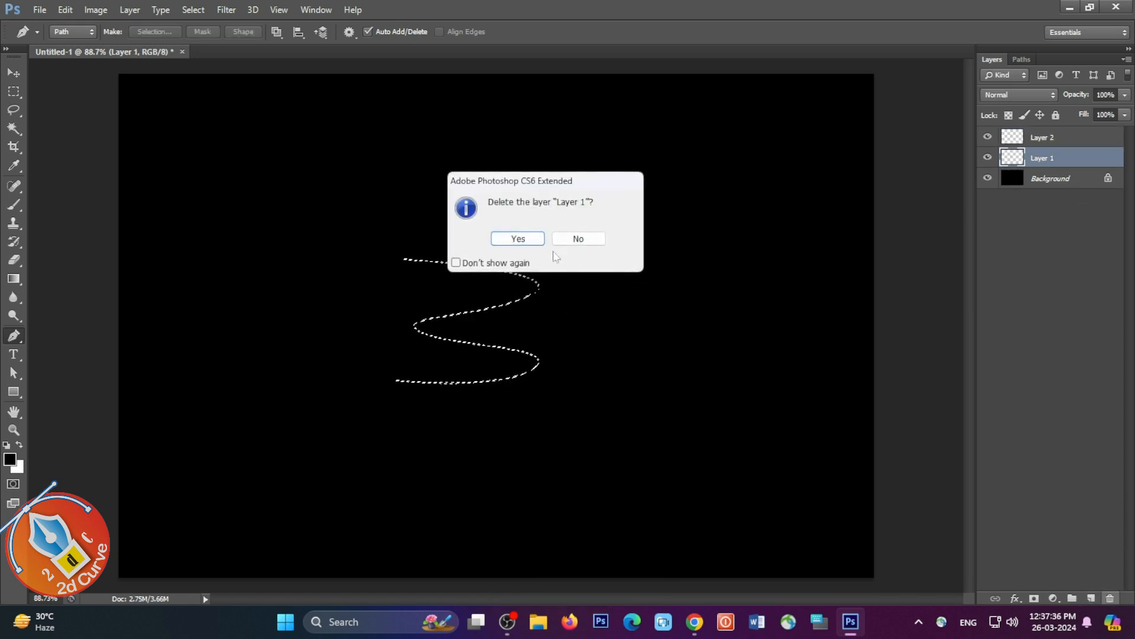
{"action": "left_click", "coordinate": [518, 238]}
{"action": "key", "text": "ctrl+d"}
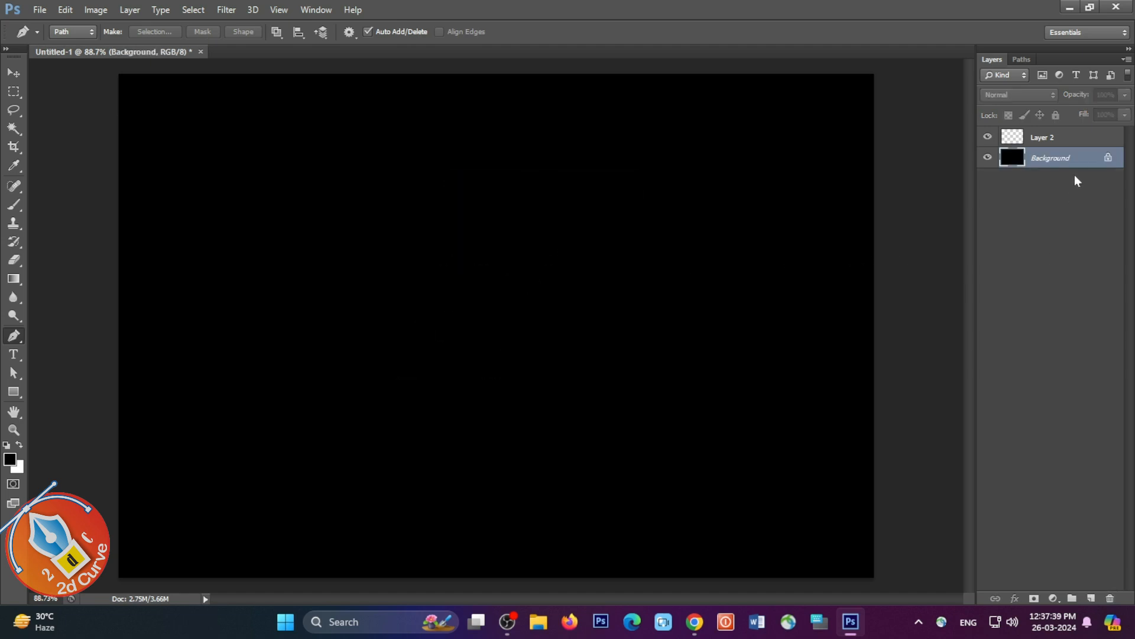
{"action": "left_click", "coordinate": [1066, 138]}
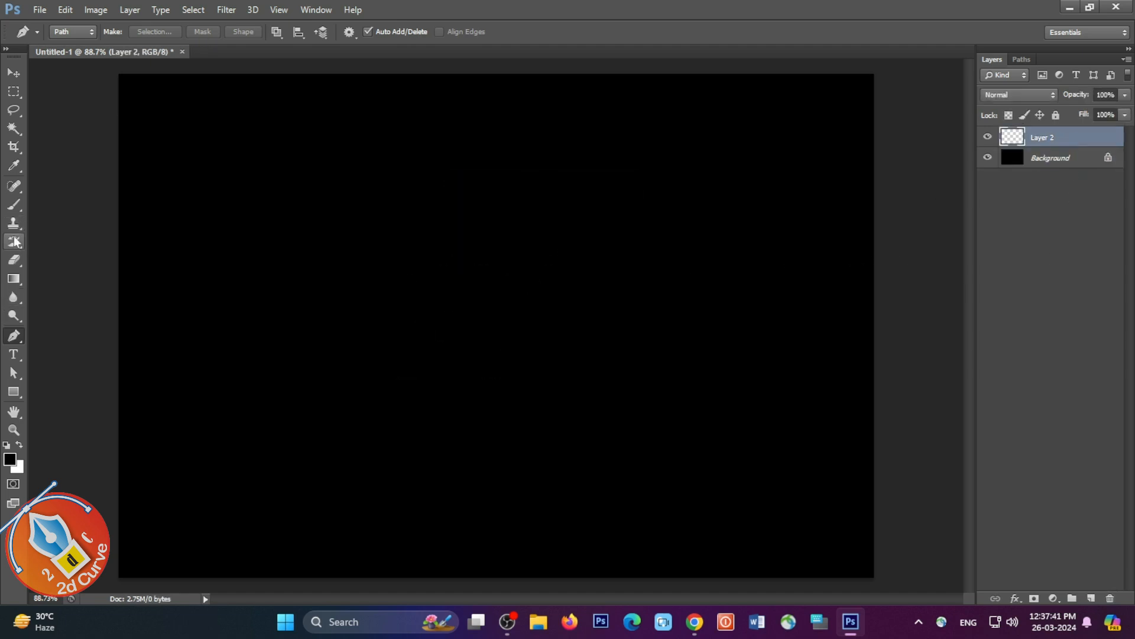
{"action": "left_click", "coordinate": [14, 204]}
{"action": "right_click", "coordinate": [360, 218]}
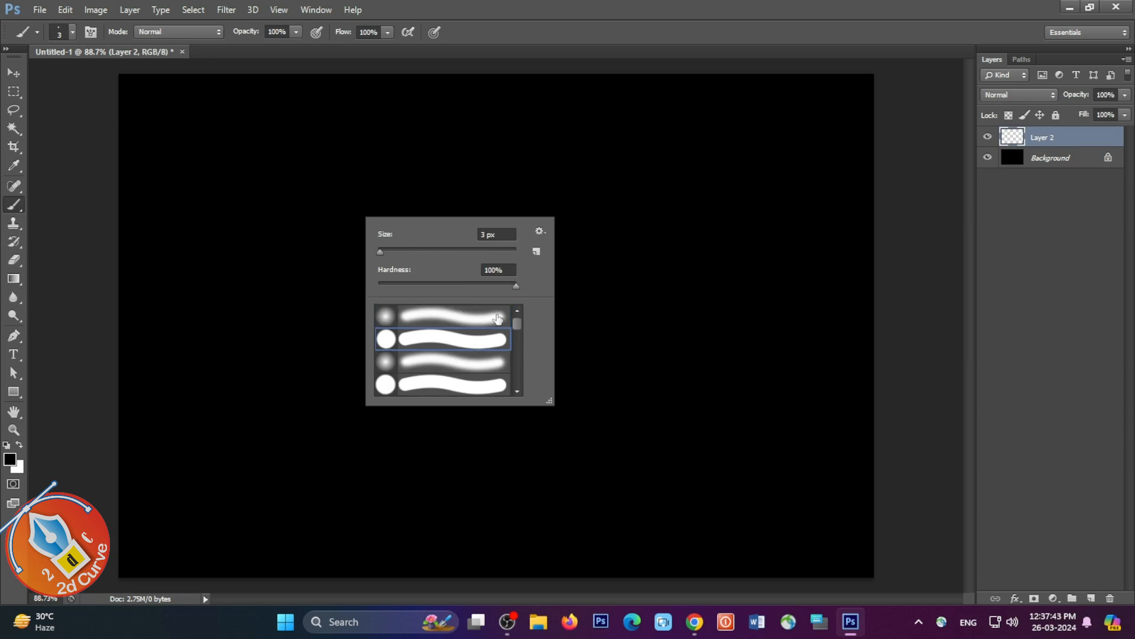
{"action": "scroll", "coordinate": [462, 384], "scroll_direction": "down", "scroll_amount": 4}
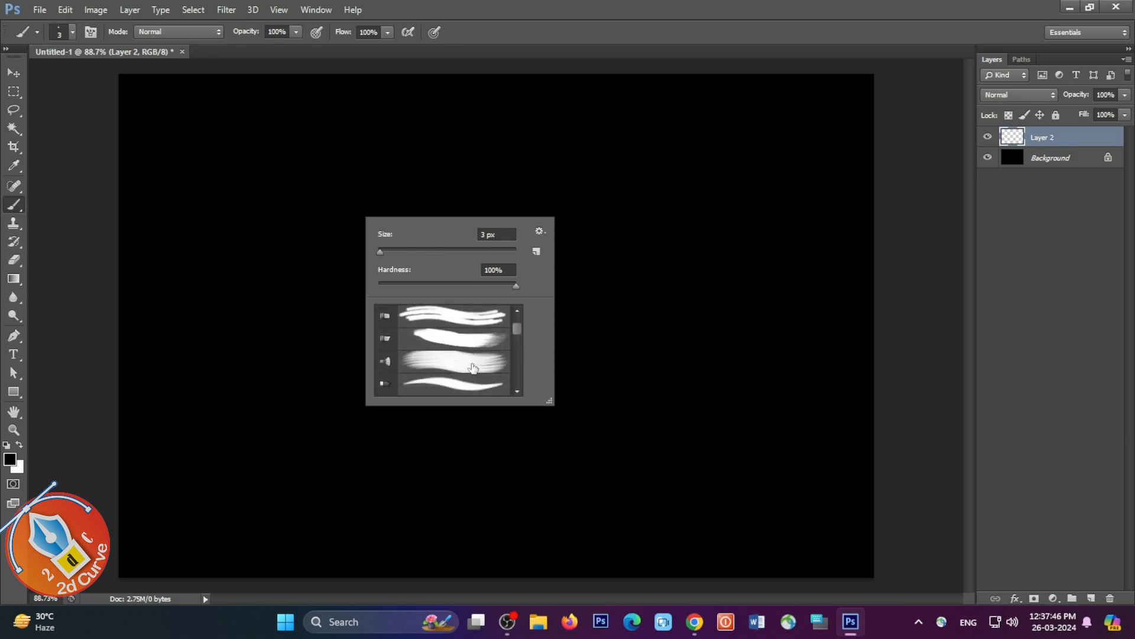
{"action": "left_click", "coordinate": [539, 232]}
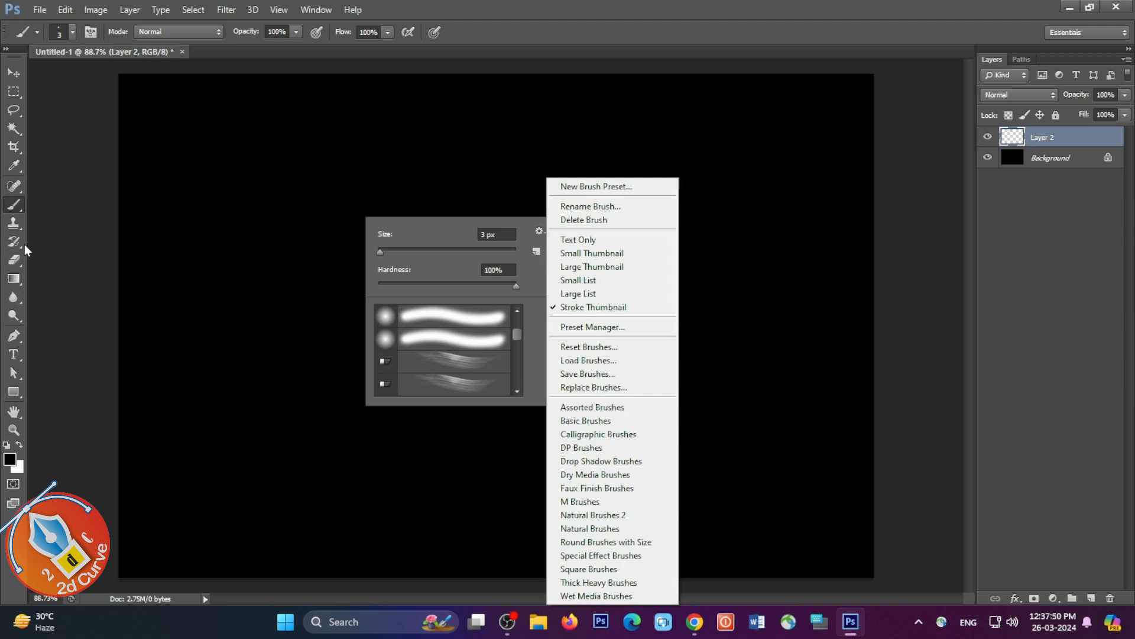
Step: Choose the custom 231 px wavy-line tip for the Brush tool and set its spacing to 2%
{"action": "left_click", "coordinate": [14, 206]}
{"action": "left_click", "coordinate": [90, 32]}
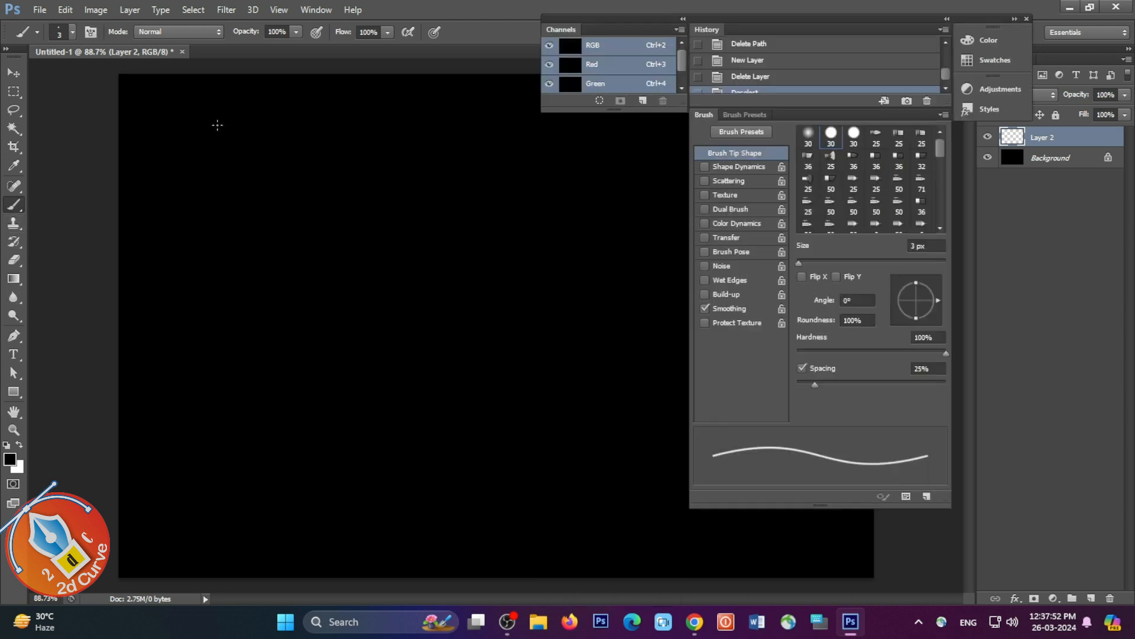
{"action": "scroll", "coordinate": [887, 198], "scroll_direction": "down", "scroll_amount": 10}
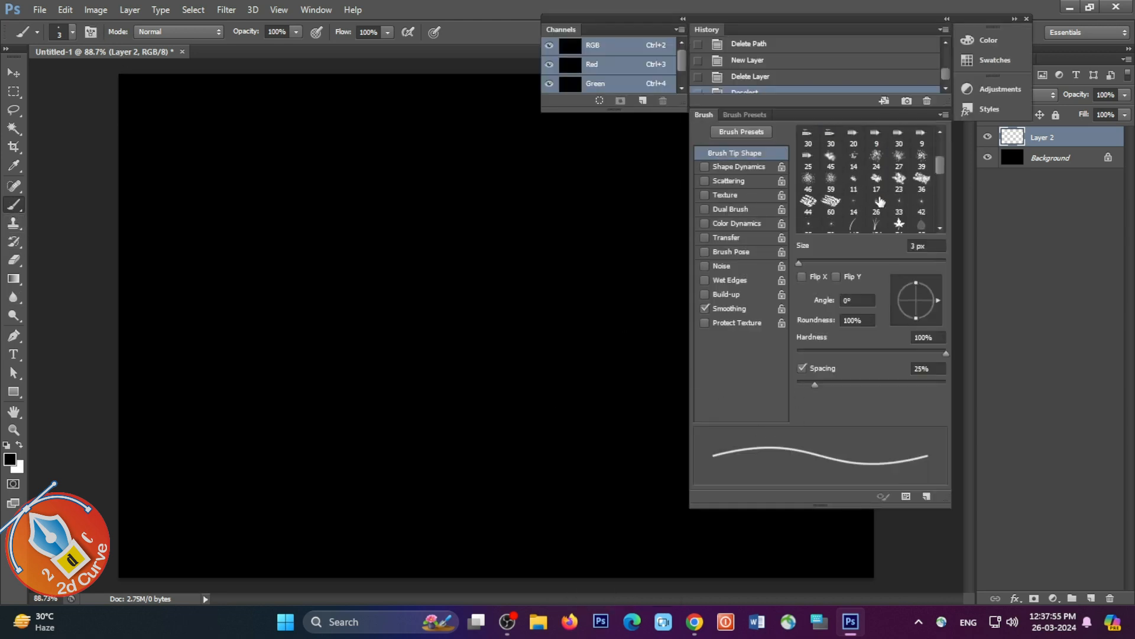
{"action": "scroll", "coordinate": [880, 202], "scroll_direction": "down", "scroll_amount": 1}
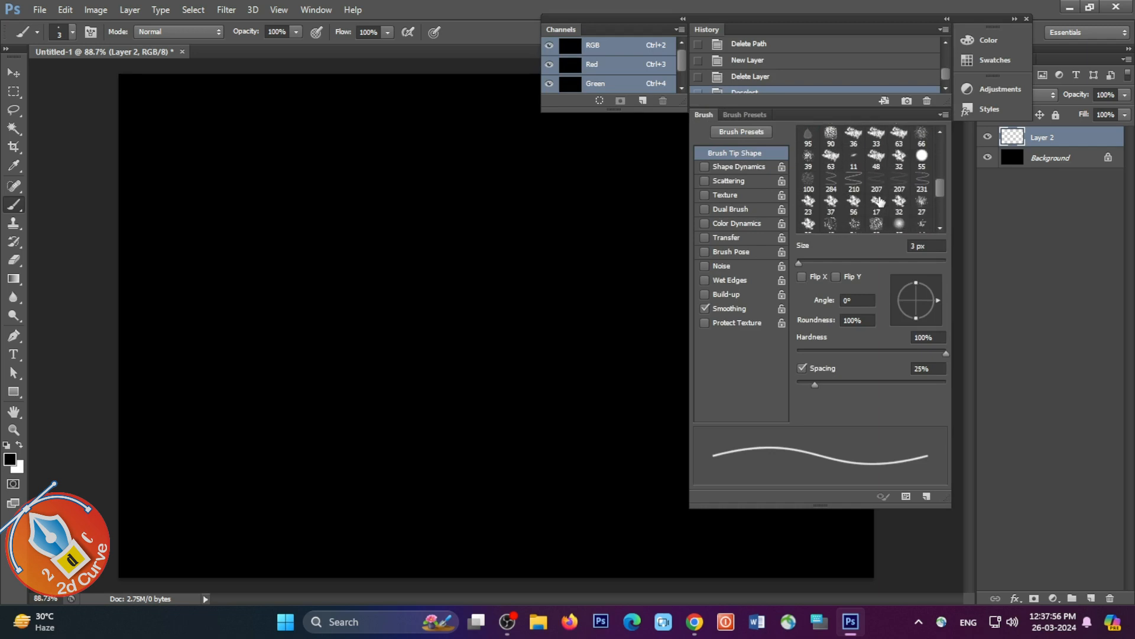
{"action": "left_click", "coordinate": [922, 184]}
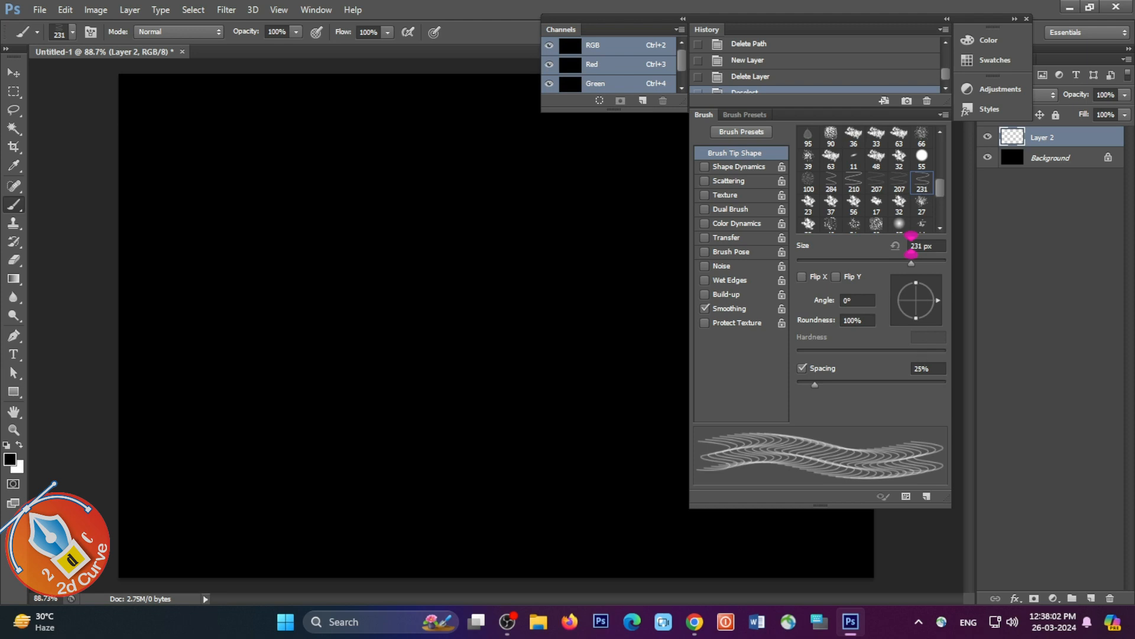
{"action": "key", "text": "Delete"}
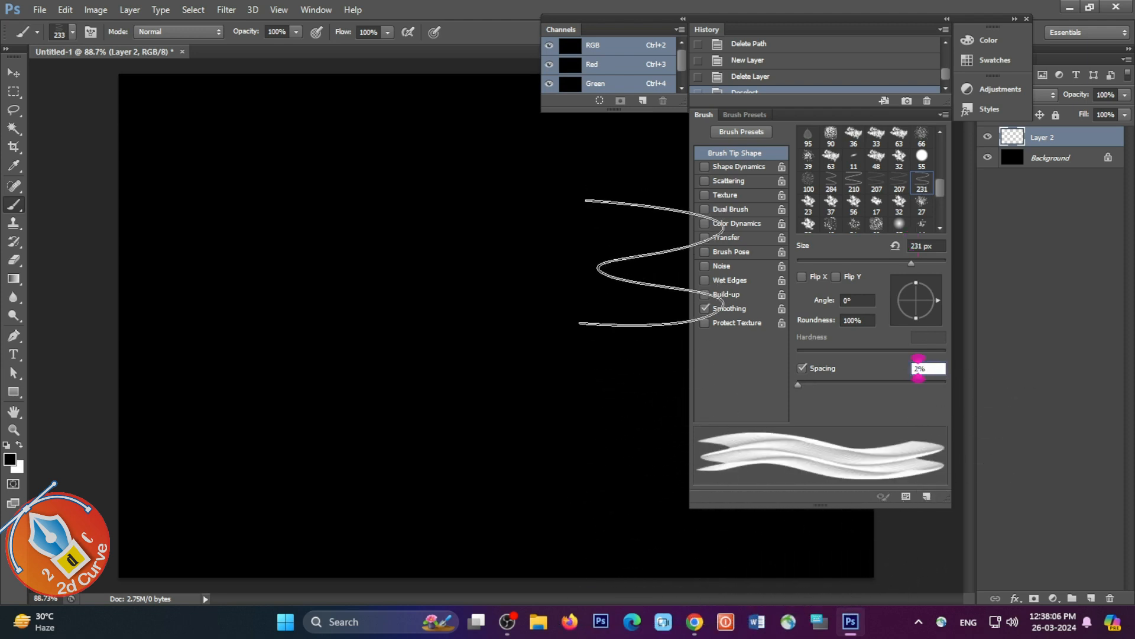
Step: Enable Shape Dynamics for the wavy brush with angle jitter control set to Fade 600, and close the floating panels
{"action": "left_click", "coordinate": [723, 168]}
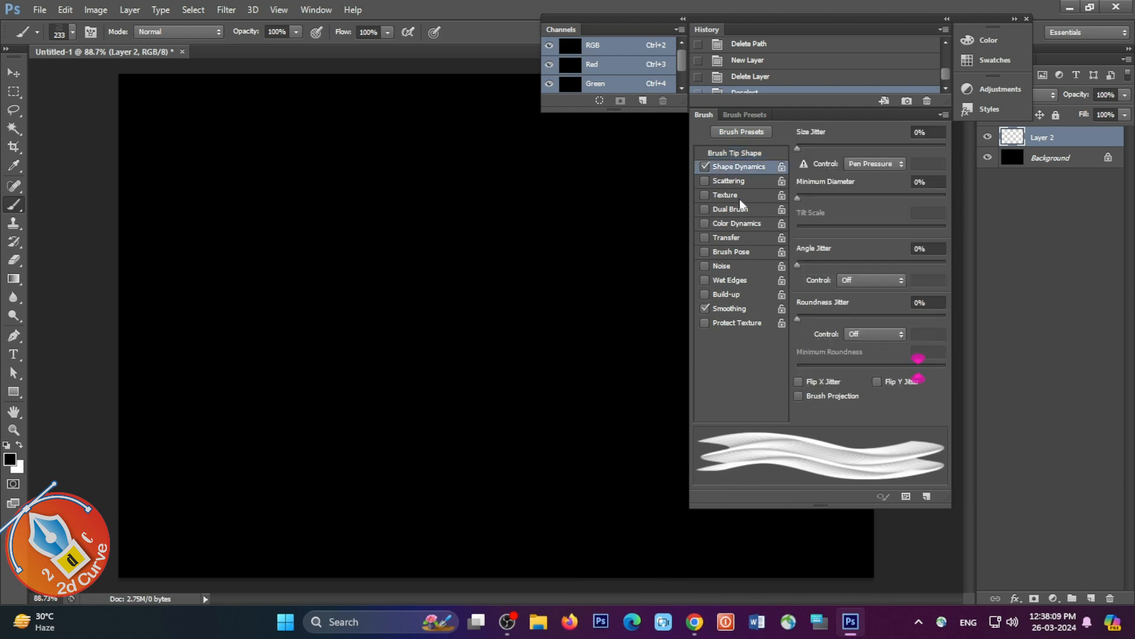
{"action": "left_click", "coordinate": [855, 282]}
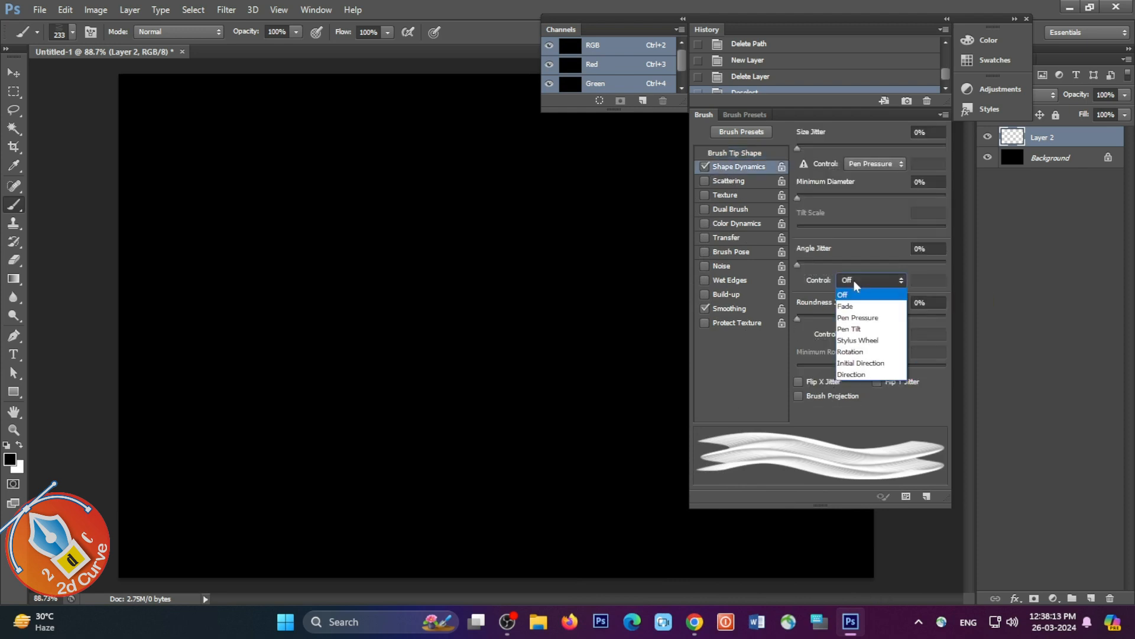
{"action": "left_click", "coordinate": [851, 306]}
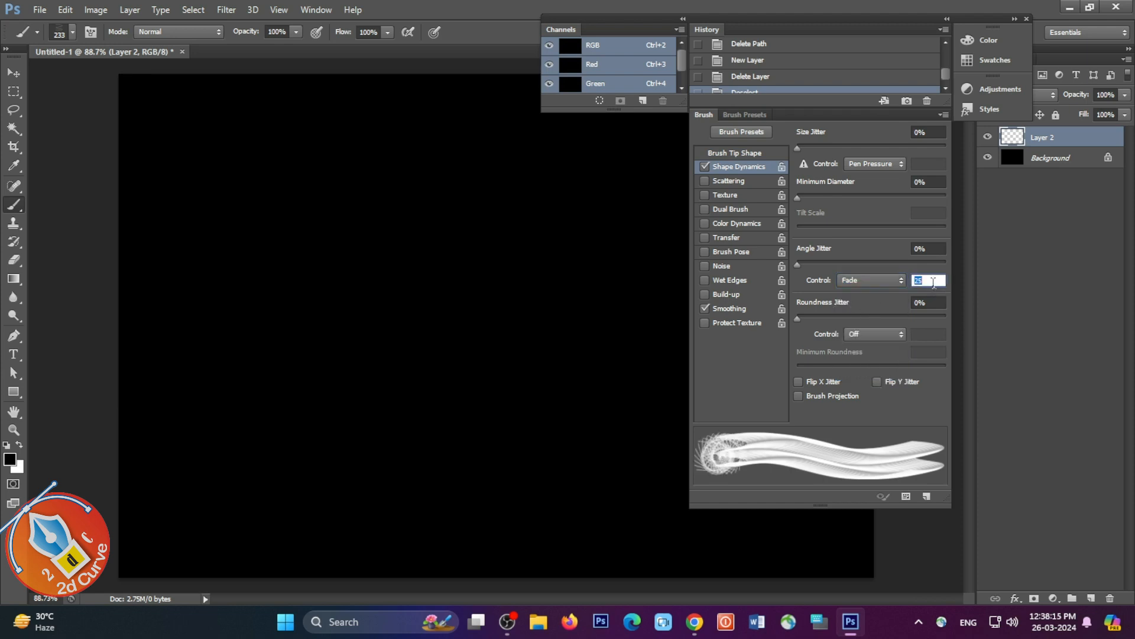
{"action": "type", "text": "600"}
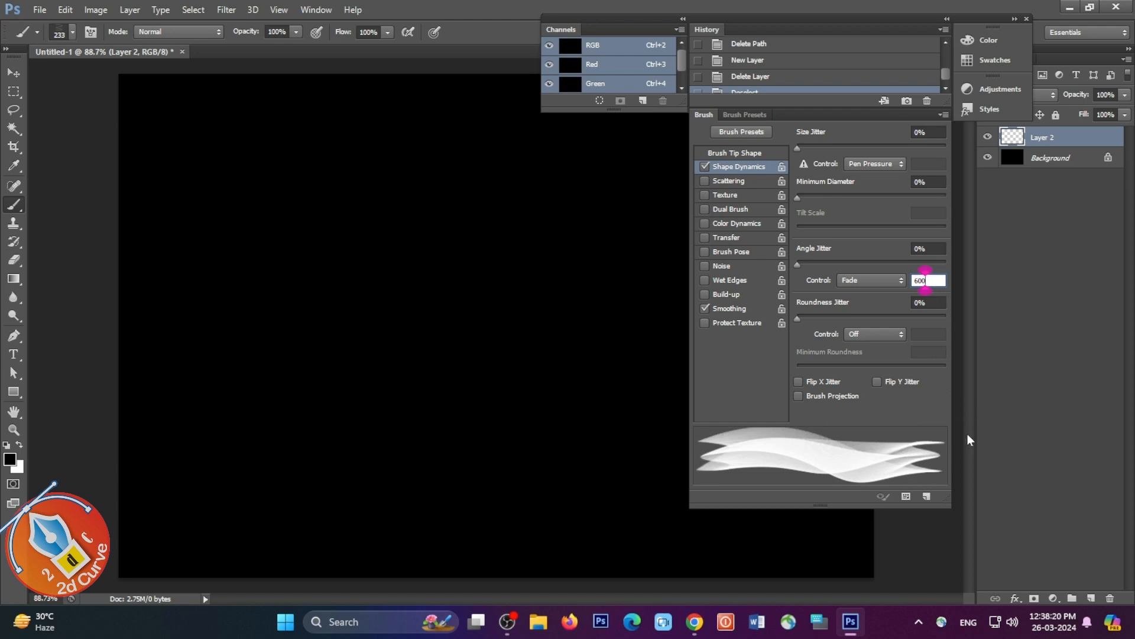
{"action": "left_click", "coordinate": [1026, 21]}
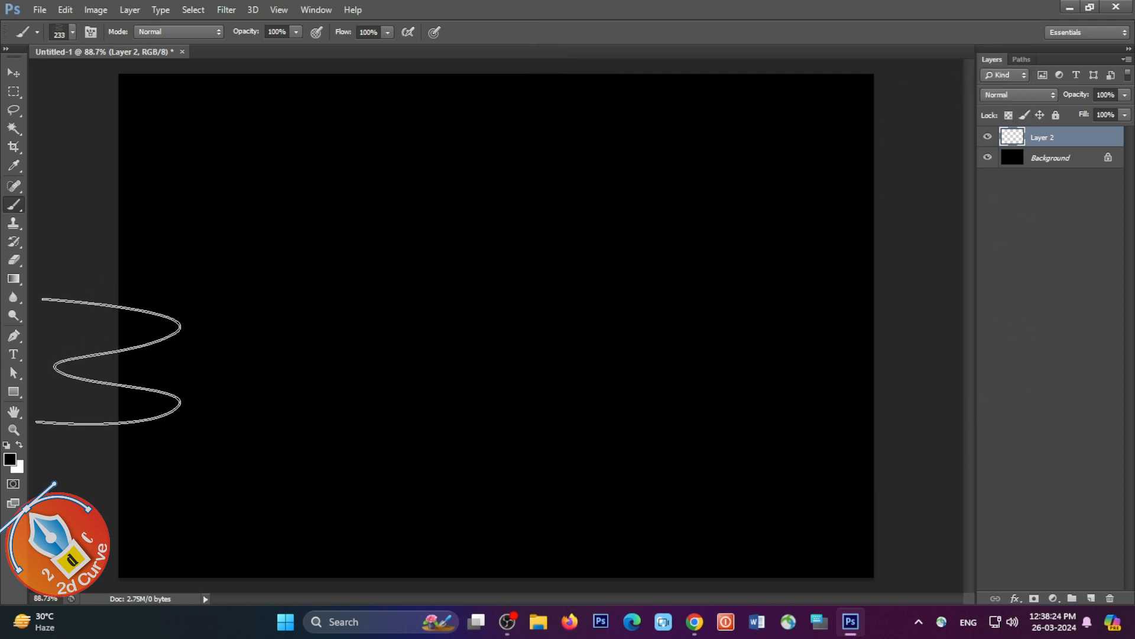
Step: Set the foreground colour to bright red e20000 and return to the Brush tool
{"action": "left_click", "coordinate": [10, 459]}
{"action": "left_click", "coordinate": [595, 334]}
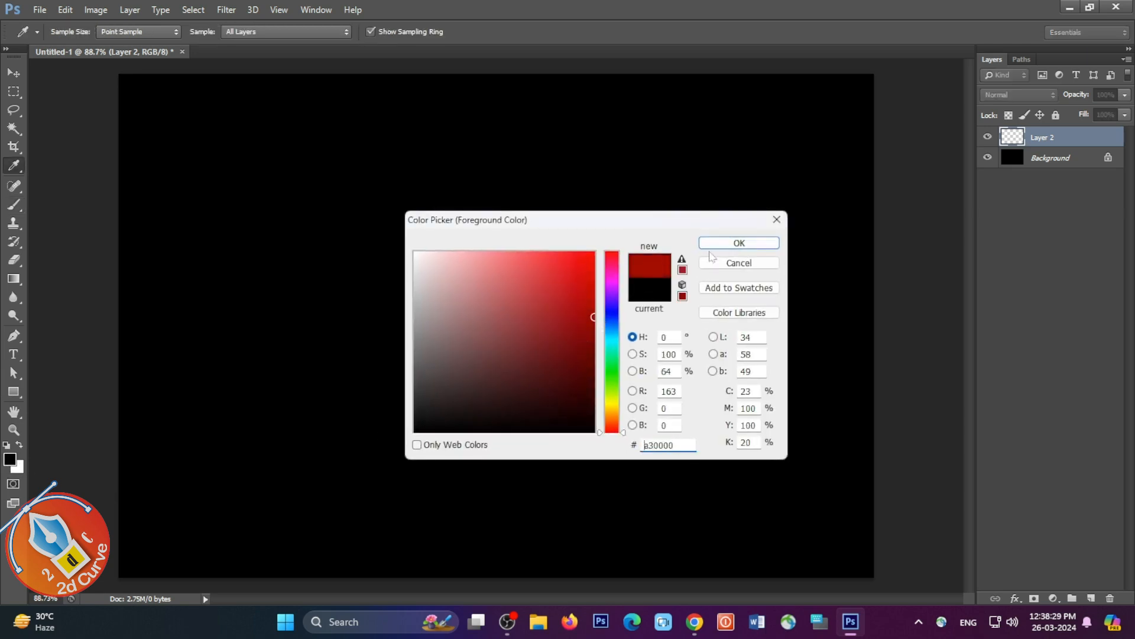
{"action": "left_click_drag", "start_coordinate": [605, 273], "coordinate": [607, 271]}
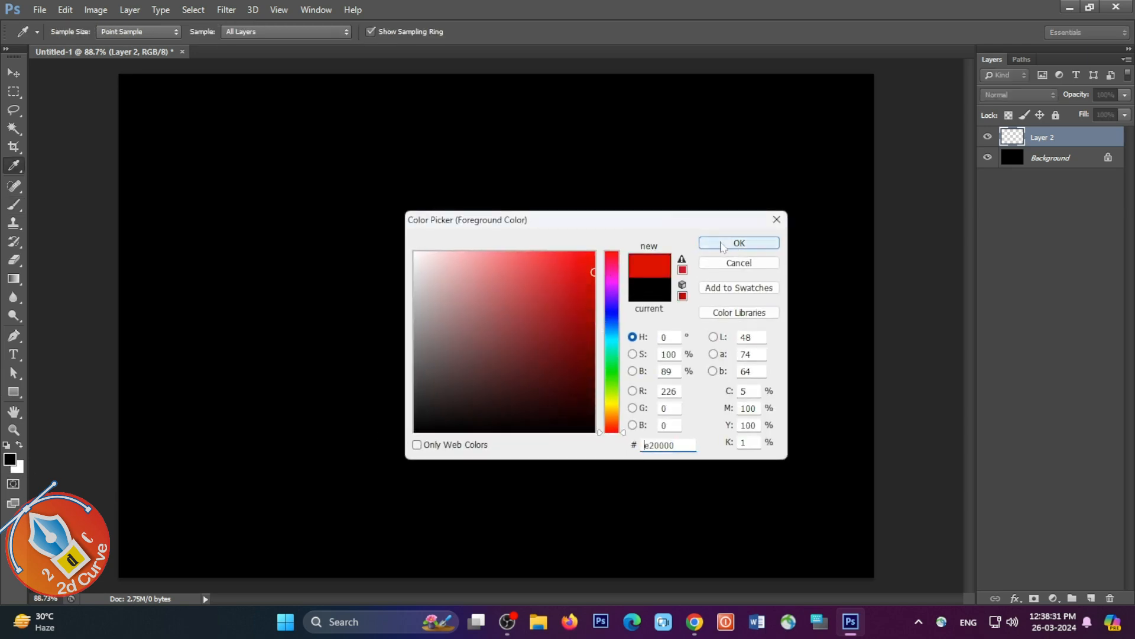
{"action": "left_click", "coordinate": [722, 243]}
{"action": "key", "text": "b"}
Step: Paint one red wave across the upper part of Layer 2 with the brush at 19% flow and 160 px size
{"action": "left_click", "coordinate": [388, 32]}
{"action": "left_click_drag", "start_coordinate": [388, 48], "coordinate": [329, 48]}
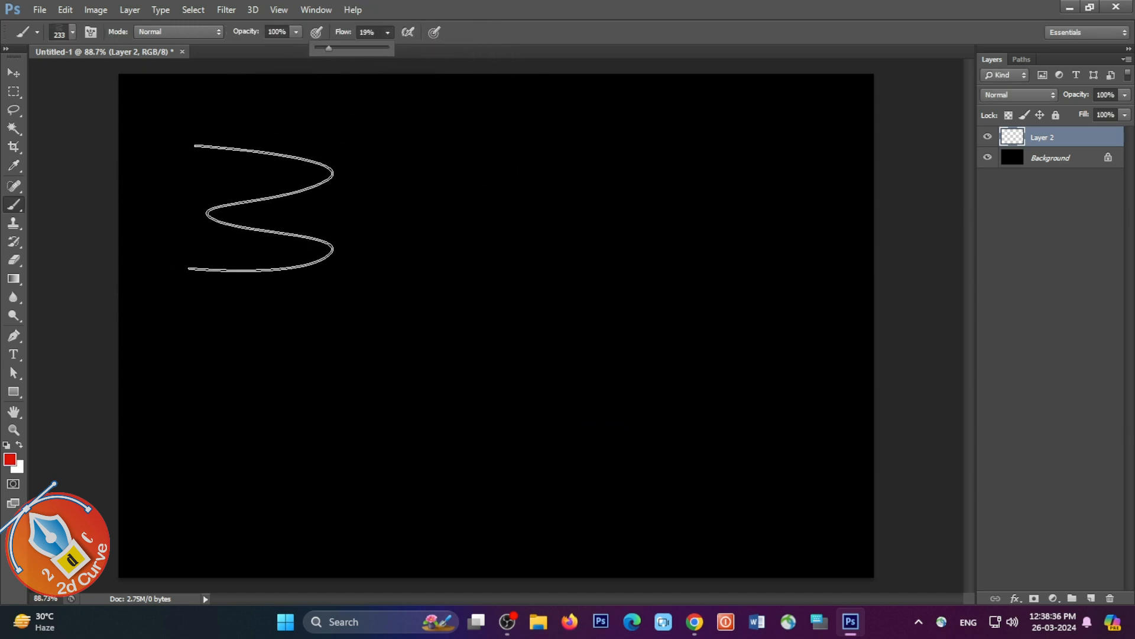
{"action": "right_click", "coordinate": [368, 235]}
{"action": "left_click", "coordinate": [368, 239]}
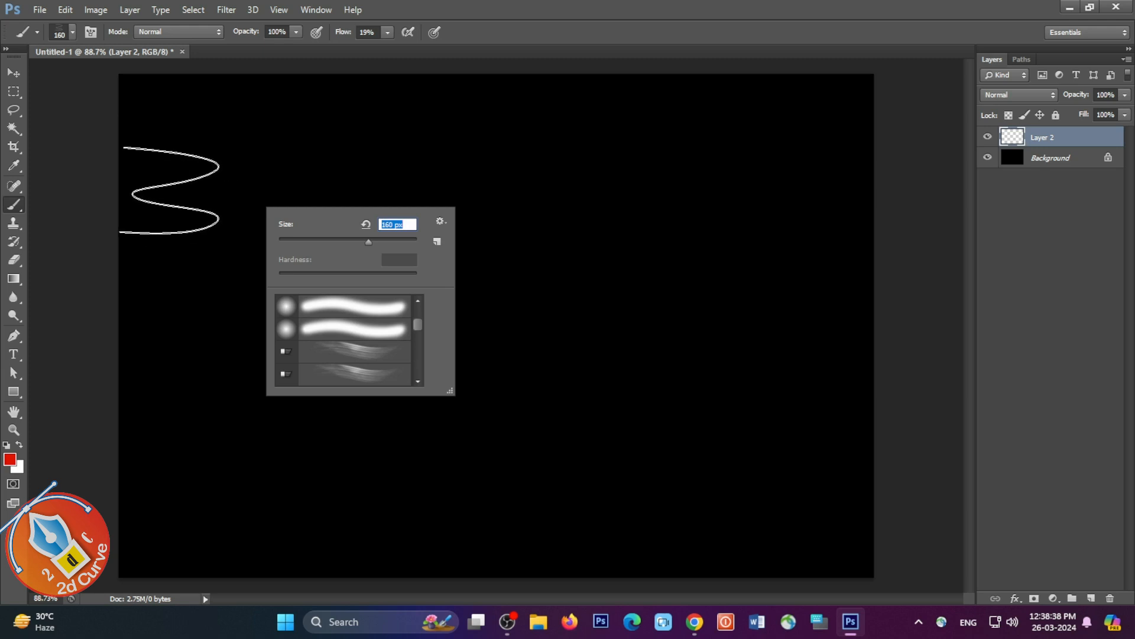
{"action": "key", "text": "Return"}
{"action": "mouse_move", "coordinate": [171, 190]}
{"action": "left_mouse_down"}
{"action": "mouse_move", "coordinate": [249, 184]}
{"action": "mouse_move", "coordinate": [482, 233]}
{"action": "mouse_move", "coordinate": [555, 227]}
{"action": "mouse_move", "coordinate": [745, 178]}
{"action": "mouse_move", "coordinate": [844, 175]}
{"action": "left_mouse_up"}
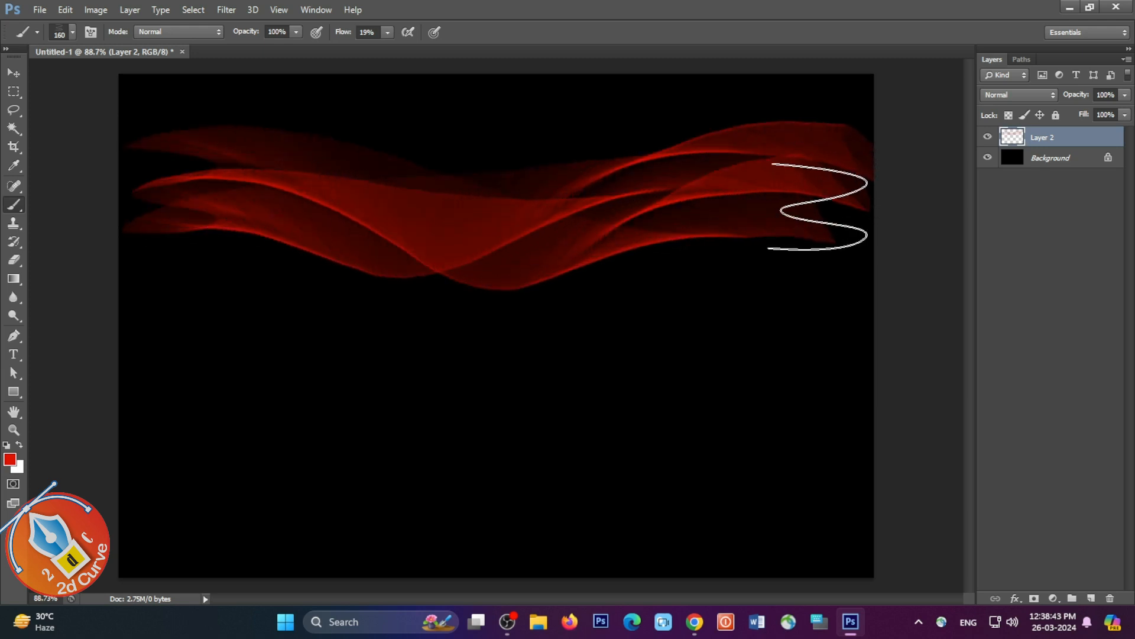
Step: Change the foreground colour to green 03b11c and paint a wave across the middle of the canvas
{"action": "left_click", "coordinate": [9, 459]}
{"action": "left_click", "coordinate": [617, 370]}
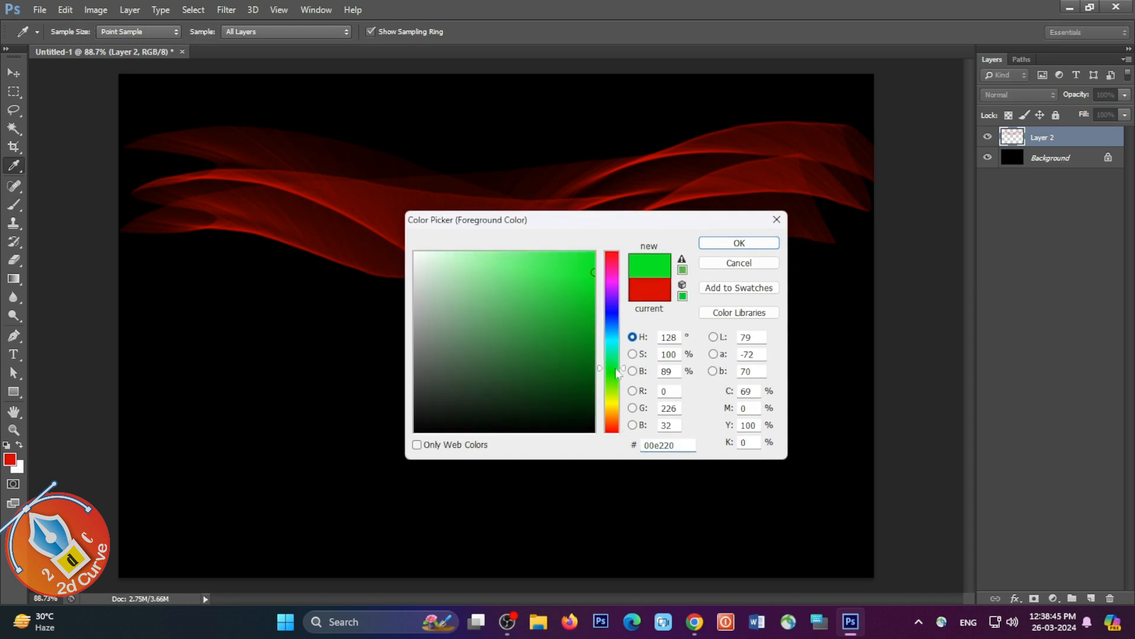
{"action": "left_click", "coordinate": [592, 308]}
{"action": "left_click", "coordinate": [739, 243]}
{"action": "key", "text": "b"}
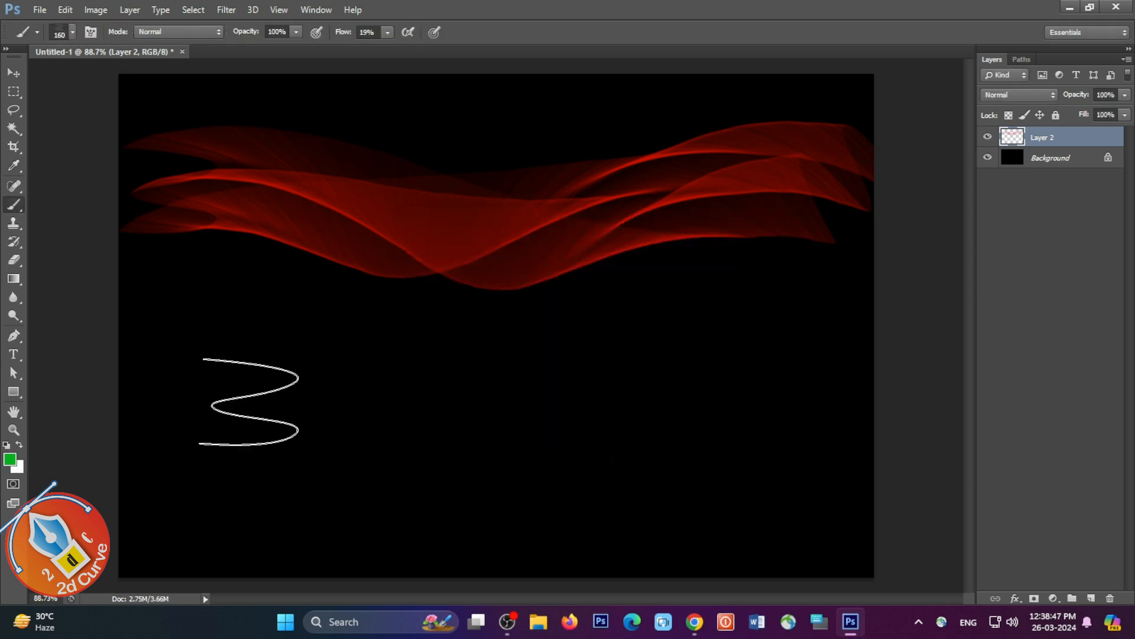
{"action": "mouse_move", "coordinate": [145, 355]}
{"action": "left_mouse_down"}
{"action": "mouse_move", "coordinate": [360, 362]}
{"action": "mouse_move", "coordinate": [486, 388]}
{"action": "mouse_move", "coordinate": [617, 384]}
{"action": "mouse_move", "coordinate": [890, 330]}
{"action": "left_mouse_up"}
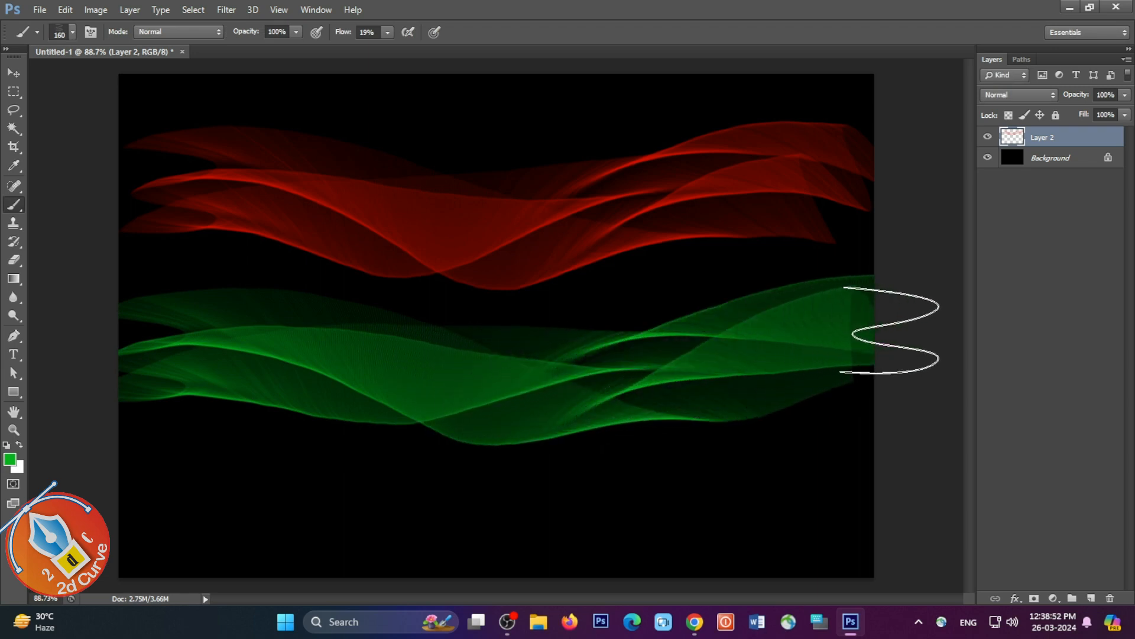
Step: Change the foreground colour to blue 0324b1 and paint a wave across the lower part of the canvas
{"action": "left_click", "coordinate": [11, 460]}
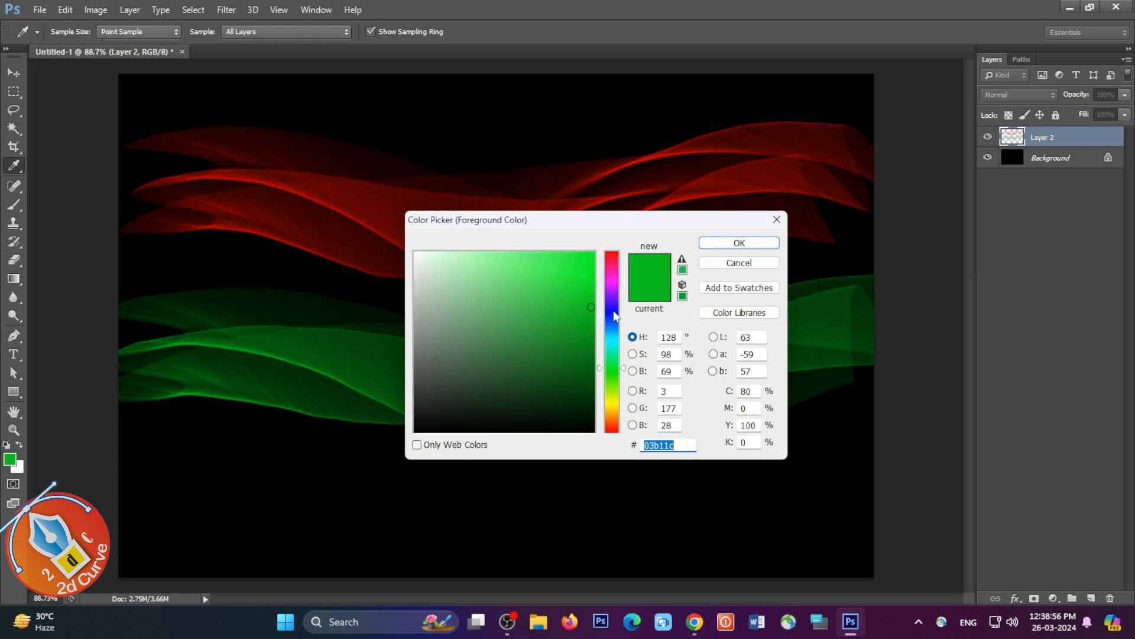
{"action": "left_click", "coordinate": [614, 311]}
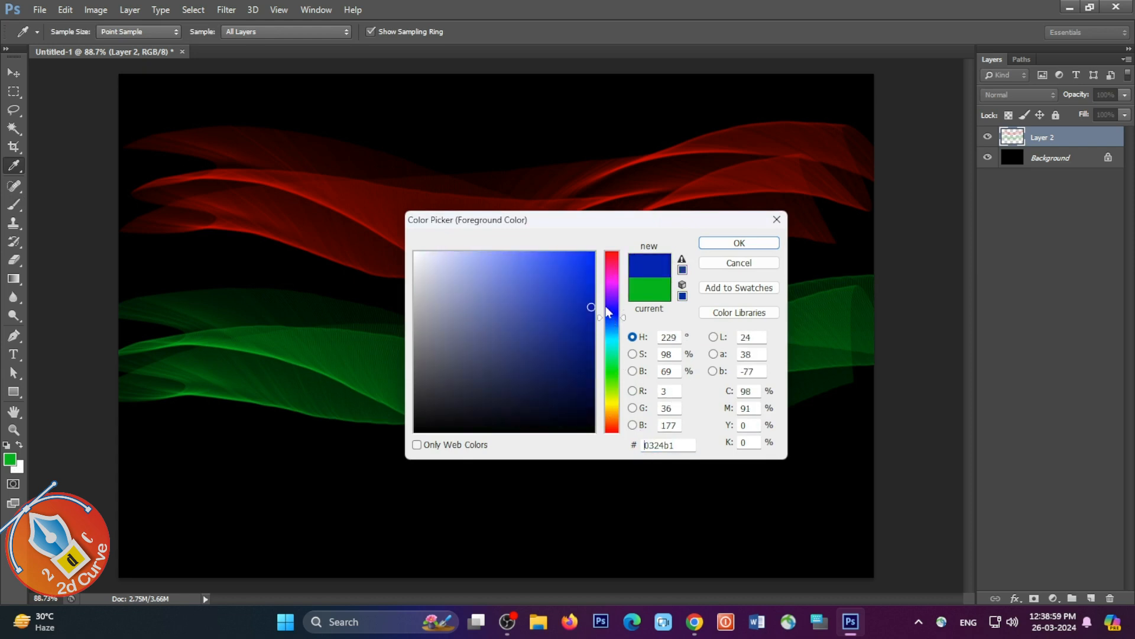
{"action": "left_click", "coordinate": [740, 243]}
{"action": "mouse_move", "coordinate": [152, 509]}
{"action": "left_mouse_down"}
{"action": "mouse_move", "coordinate": [380, 493]}
{"action": "mouse_move", "coordinate": [716, 511]}
{"action": "mouse_move", "coordinate": [857, 473]}
{"action": "left_mouse_up"}
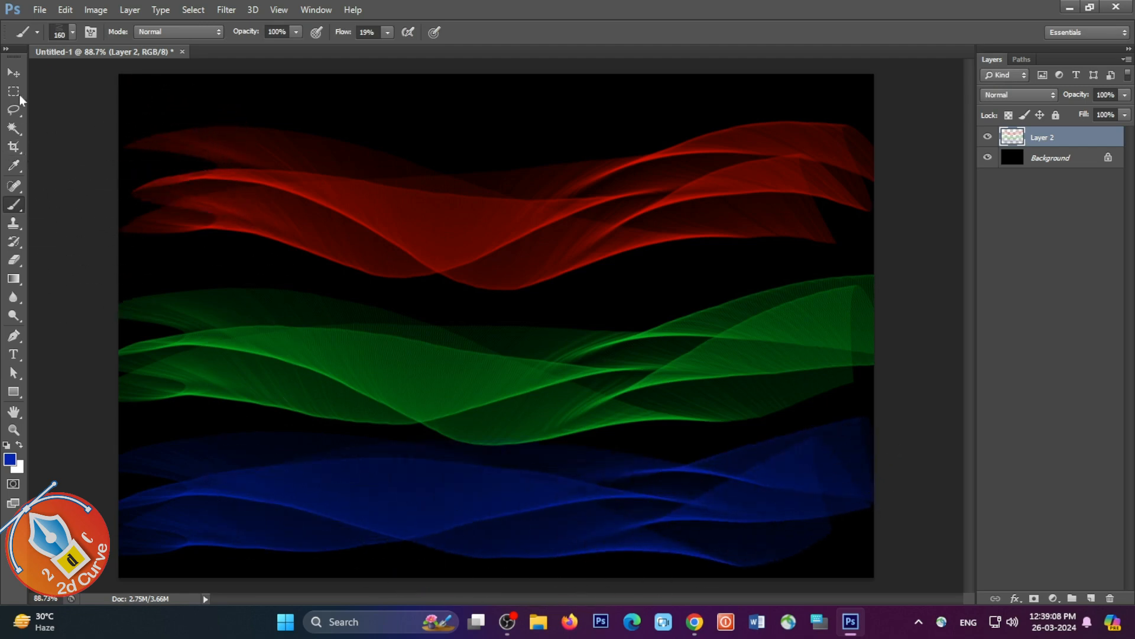
Step: Add the title text "How to Make Abstract Lines" above the red wave
{"action": "left_click", "coordinate": [14, 74]}
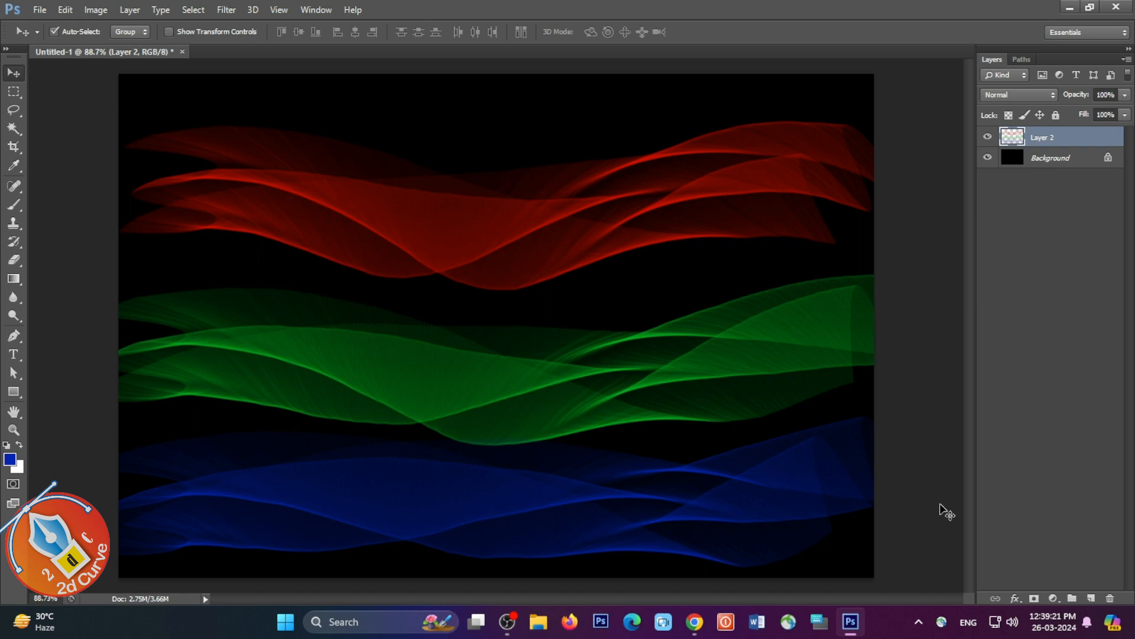
{"action": "left_click", "coordinate": [13, 357]}
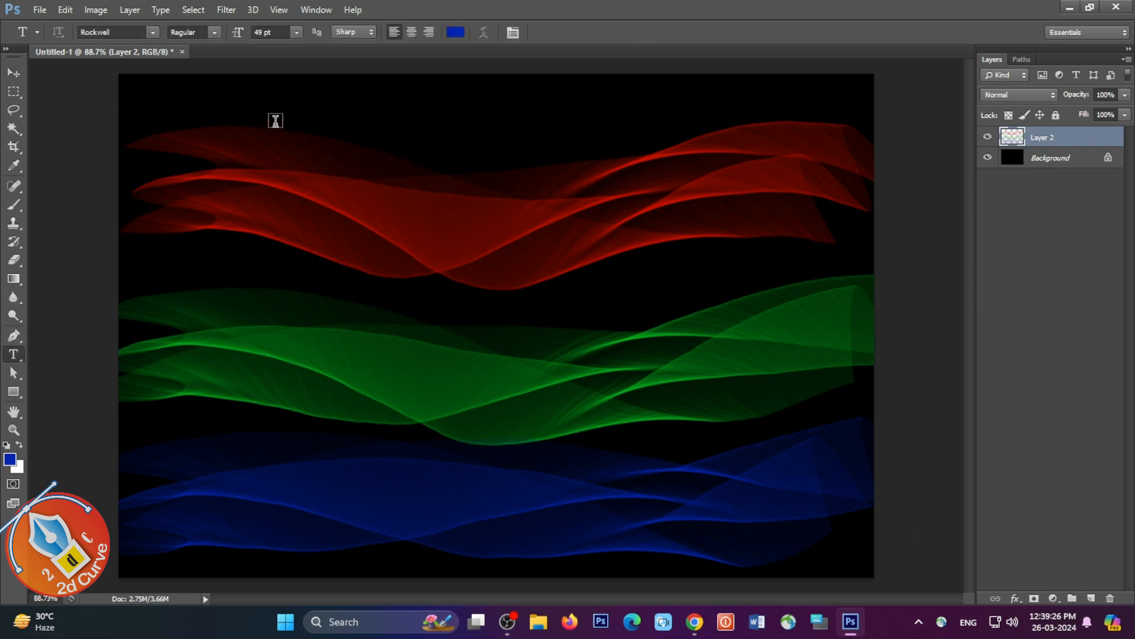
{"action": "left_click", "coordinate": [275, 122]}
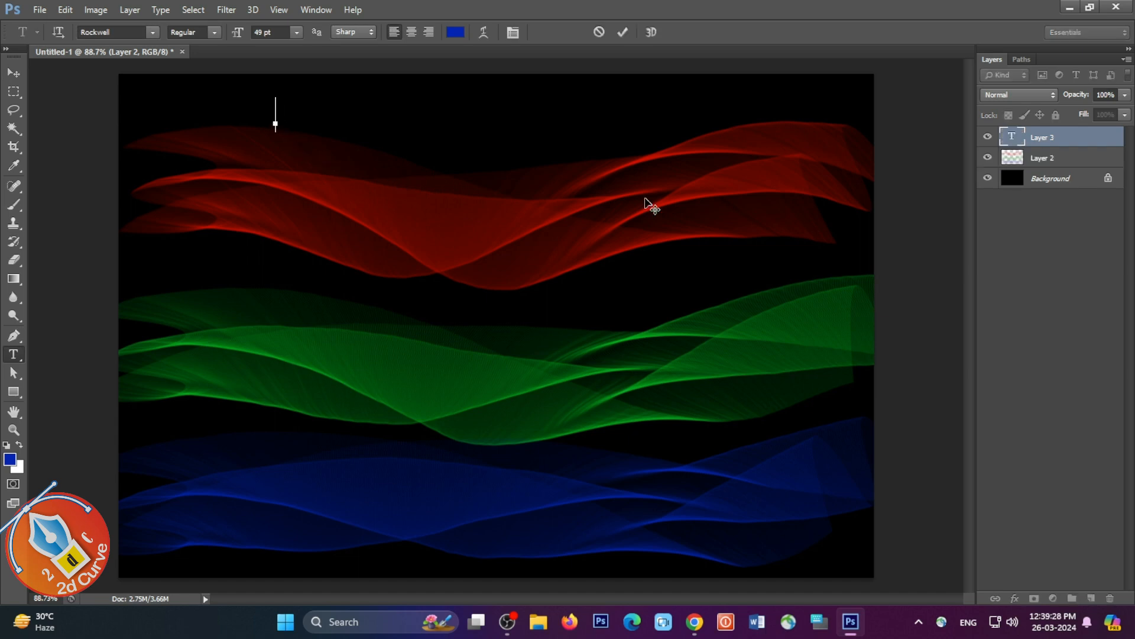
{"action": "type", "text": "How to"}
{"action": "type", "text": "Make Abstract Lines"}
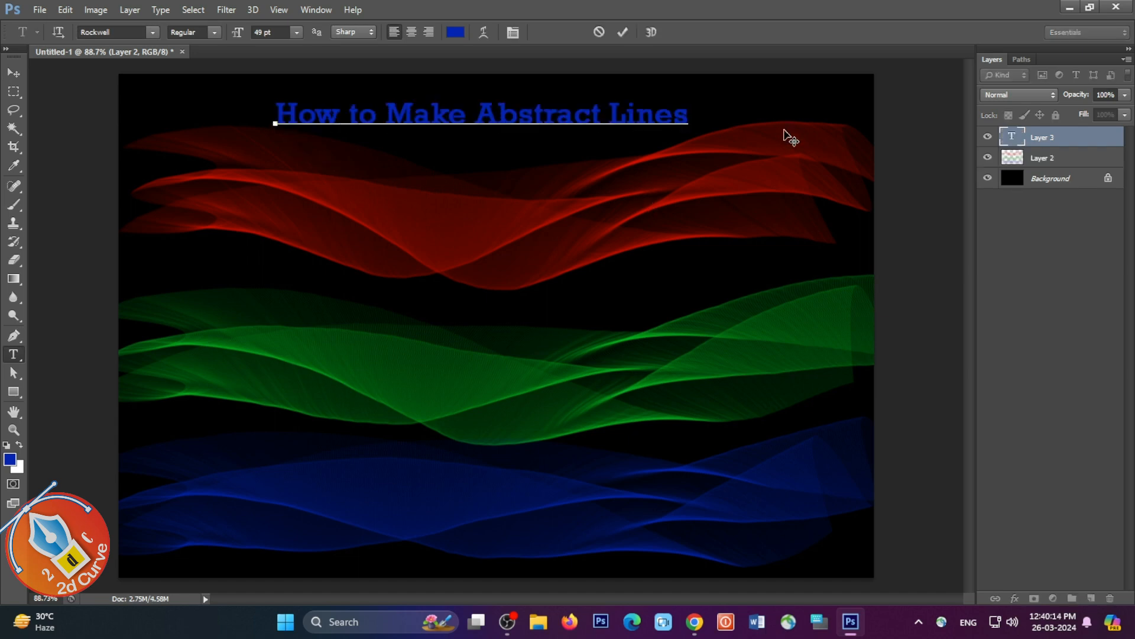
Step: Reposition and scale the title text with Free Transform
{"action": "left_click", "coordinate": [13, 72]}
{"action": "left_click_drag", "start_coordinate": [615, 117], "coordinate": [609, 125]}
{"action": "key", "text": "ctrl+t"}
{"action": "left_click_drag", "start_coordinate": [683, 136], "coordinate": [804, 249]}
{"action": "left_click_drag", "start_coordinate": [604, 126], "coordinate": [550, 126]}
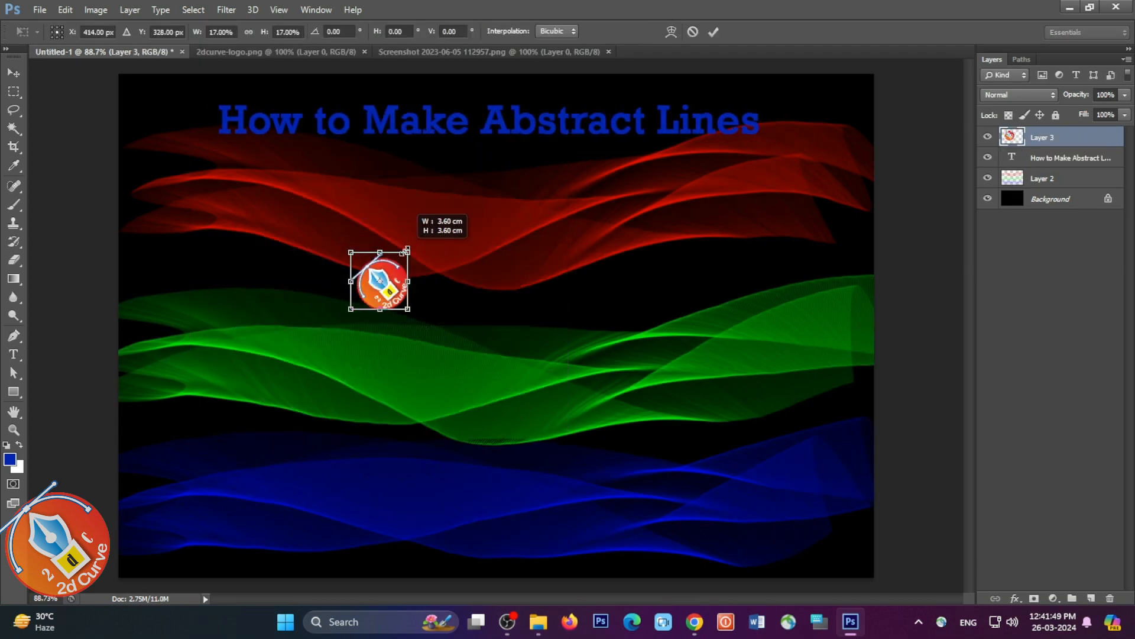
{"action": "left_click_drag", "start_coordinate": [378, 280], "coordinate": [699, 106]}
{"action": "key", "text": "Return"}
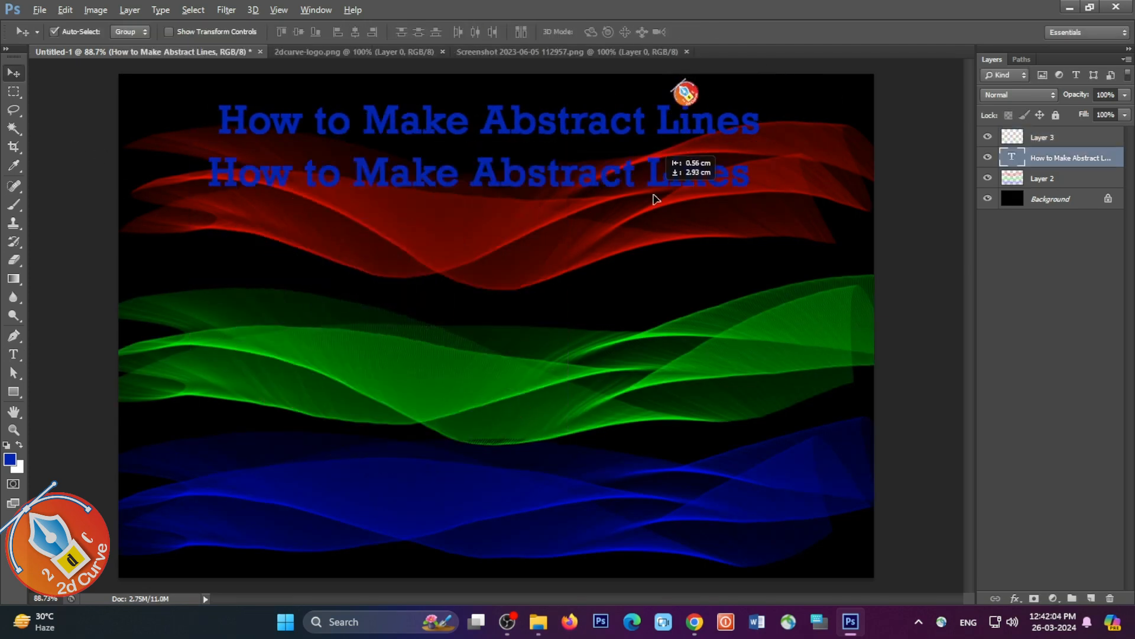
Step: Add a small text line reading "Studio_2d_Graphic_Curve" and resize it for the canvas's upper-right corner
{"action": "left_click_drag", "start_coordinate": [652, 198], "coordinate": [786, 248]}
{"action": "type", "text": "How"}
{"action": "key", "text": "BackSpace"}
{"action": "key", "text": "BackSpace"}
{"action": "key", "text": "BackSpace"}
{"action": "type", "text": "Studio_2d_Graphic_Curve"}
{"action": "key", "text": "ctrl+a"}
{"action": "key", "text": "ctrl+t"}
Step: Move the title between the red and green waves and give it a thick white outside stroke
{"action": "left_click_drag", "start_coordinate": [678, 118], "coordinate": [679, 303]}
{"action": "double_click", "coordinate": [1118, 177]}
{"action": "left_click", "coordinate": [722, 300]}
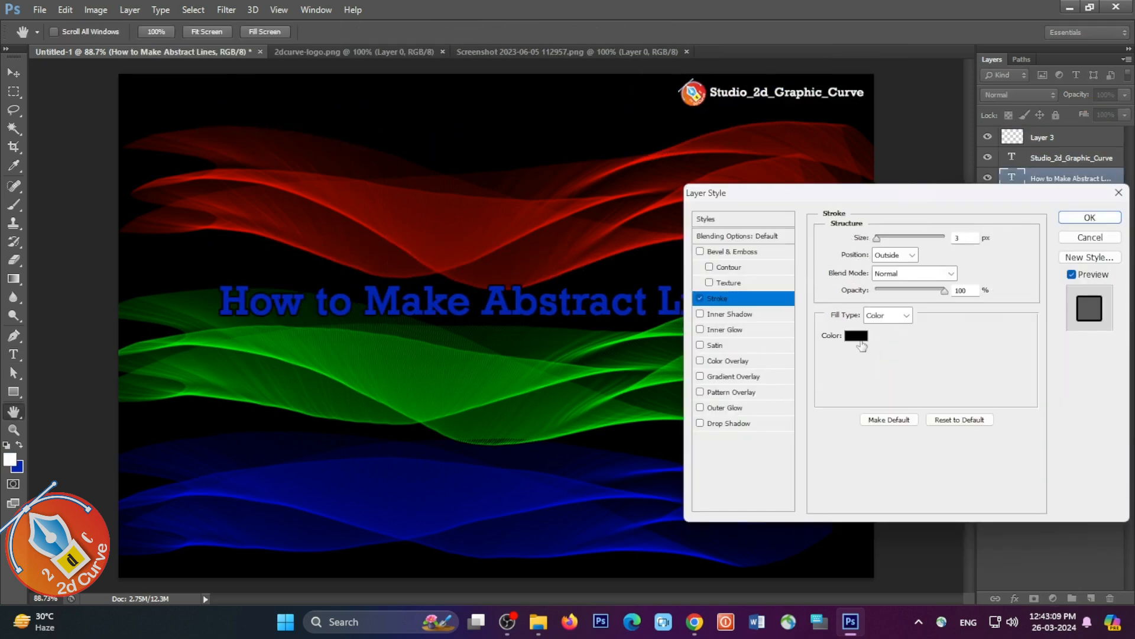
{"action": "left_click", "coordinate": [856, 335]}
{"action": "left_click", "coordinate": [372, 229]}
{"action": "left_click", "coordinate": [752, 230]}
{"action": "left_click_drag", "start_coordinate": [876, 239], "coordinate": [881, 240]}
{"action": "left_click", "coordinate": [1090, 218]}
Step: Move the title up over the red wave and arrange it as two lines, "How to Make" and "Abstract Lines"
{"action": "left_click_drag", "start_coordinate": [752, 317], "coordinate": [750, 165]}
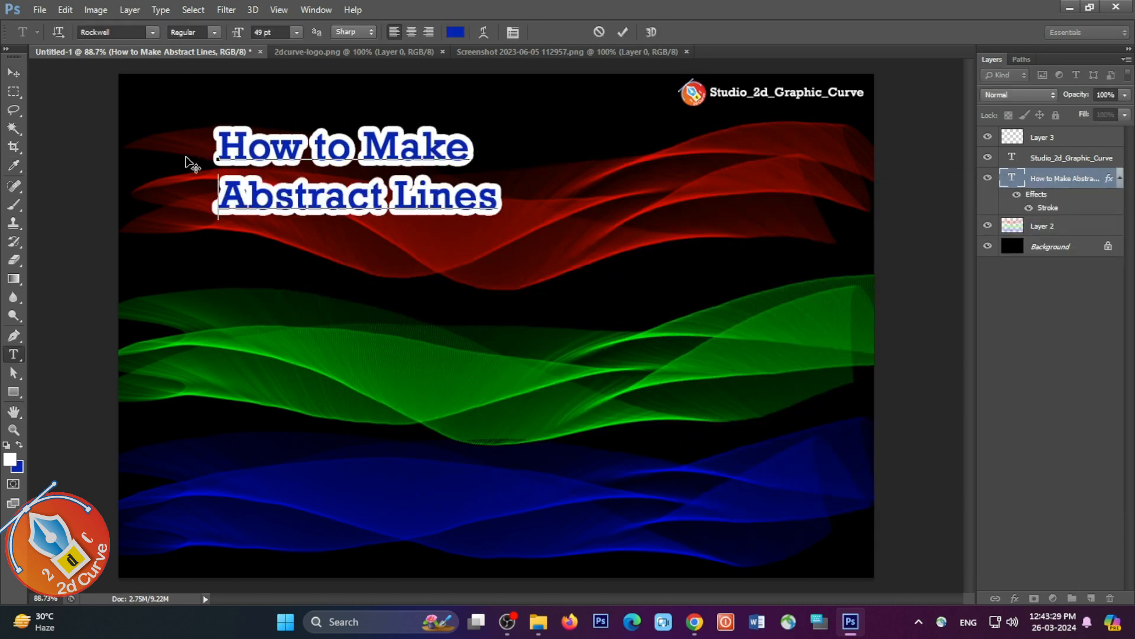
{"action": "left_click_drag", "start_coordinate": [188, 145], "coordinate": [194, 148]}
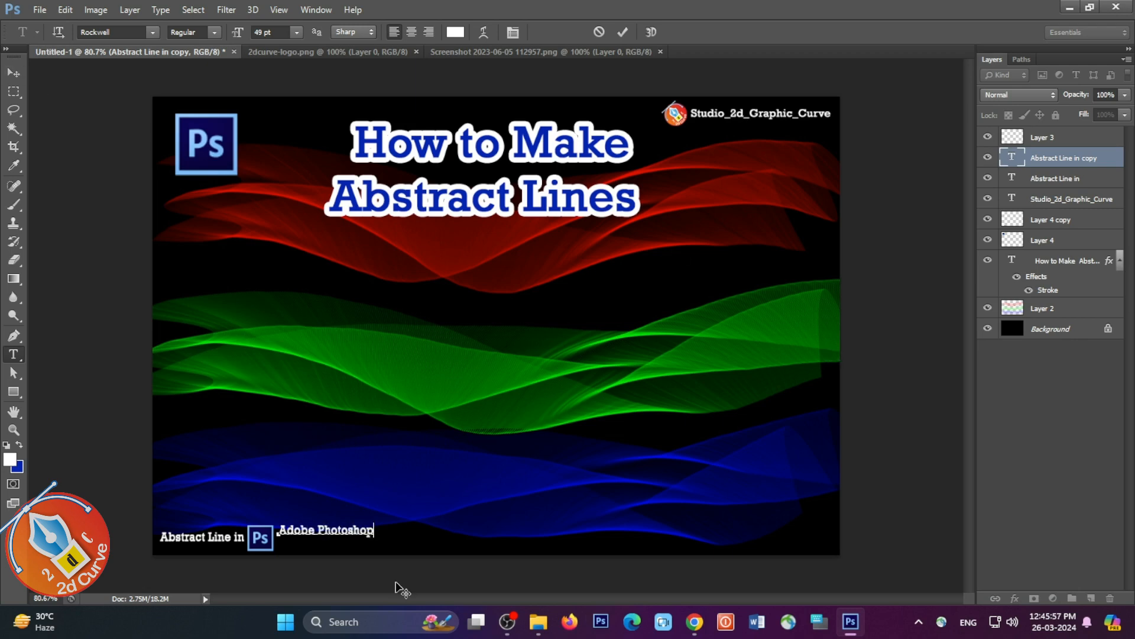
Step: Colour the word Photoshop in the bottom caption light blue and draw a thin horizontal rectangle below "Adobe Photoshop"
{"action": "left_click", "coordinate": [455, 32]}
{"action": "left_click", "coordinate": [502, 269]}
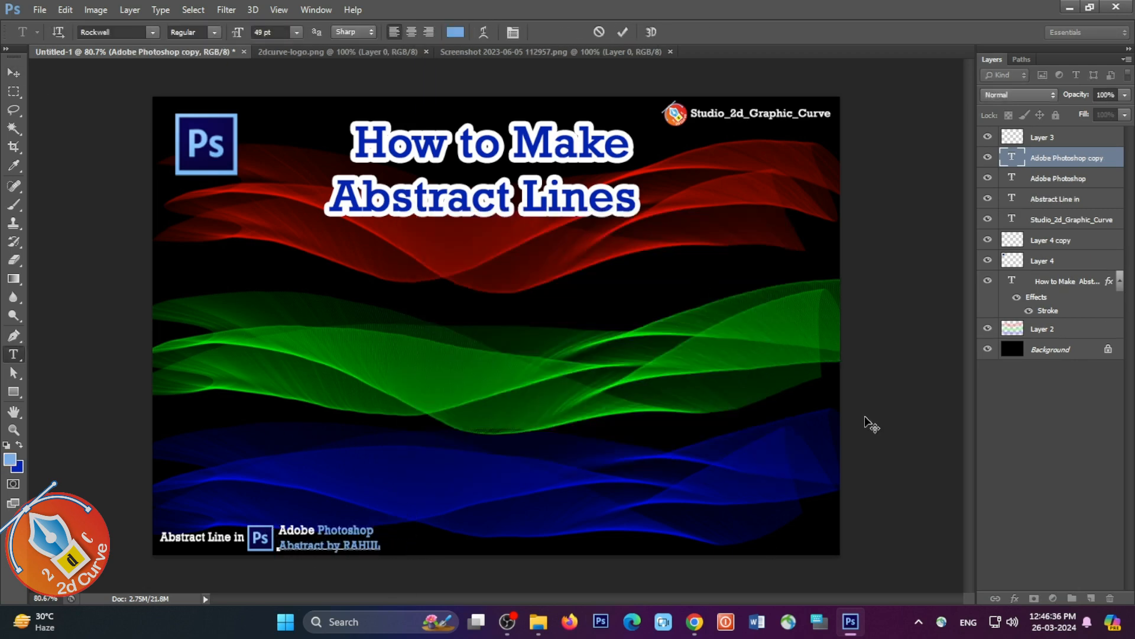
{"action": "left_click_drag", "start_coordinate": [279, 535], "coordinate": [365, 537]}
{"action": "left_click", "coordinate": [355, 541]}
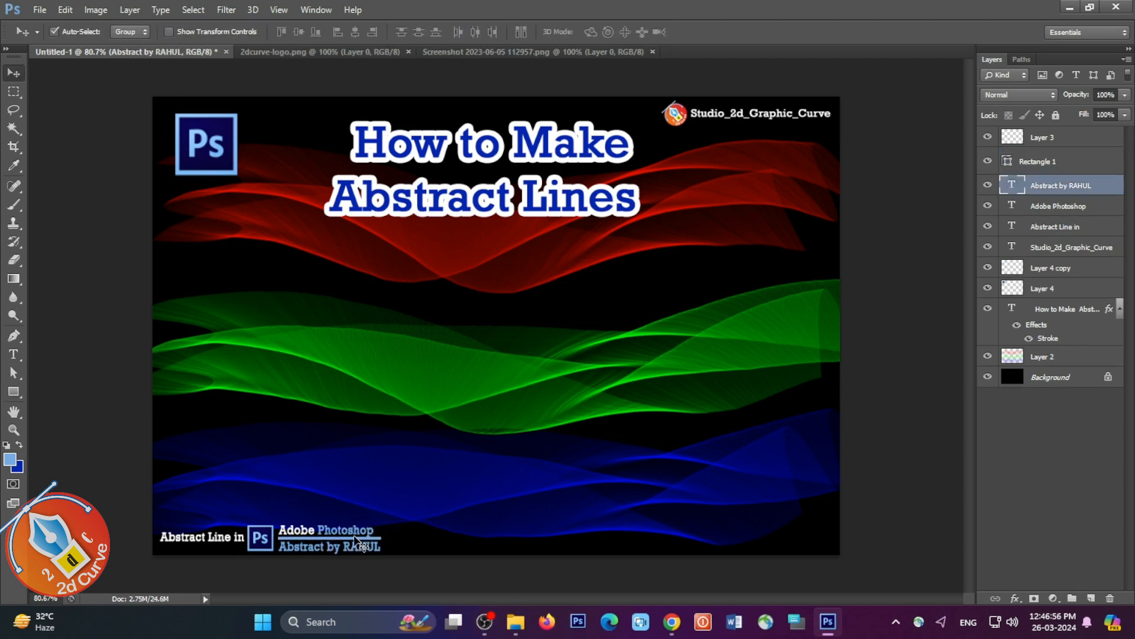